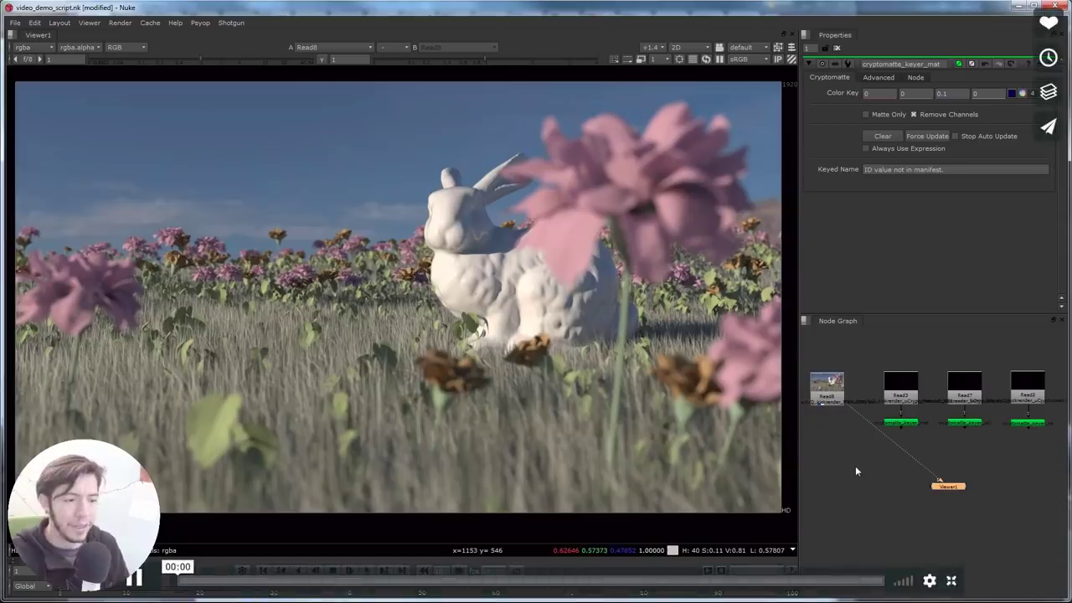
Play and skip through the Cryptomatte demo video to examine how material, object and multi-object mattes are picked.
click(900, 422)
key(1)
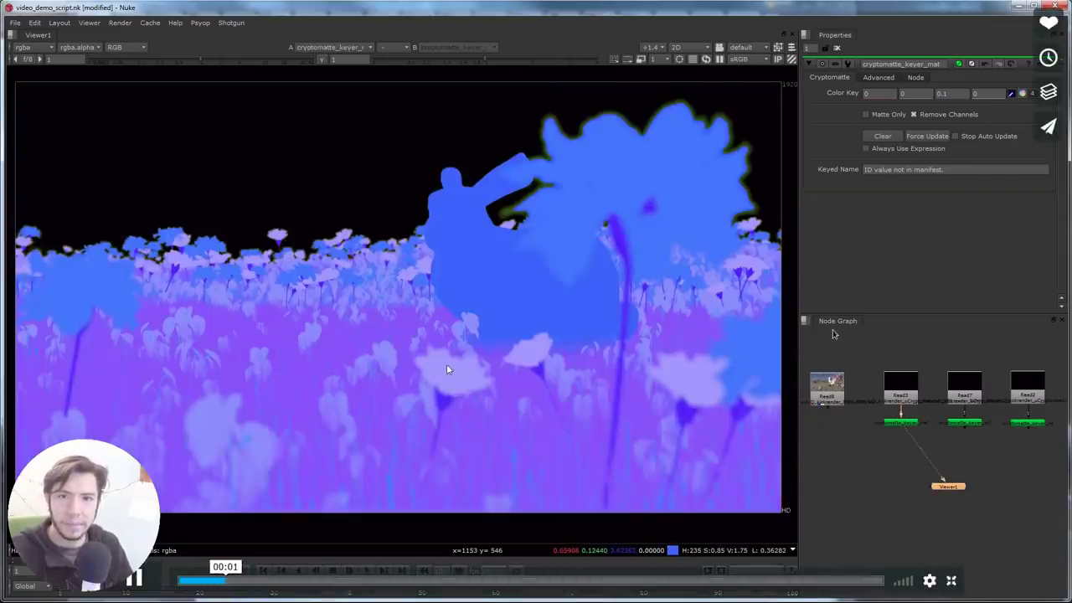
ctrl+click(446, 370)
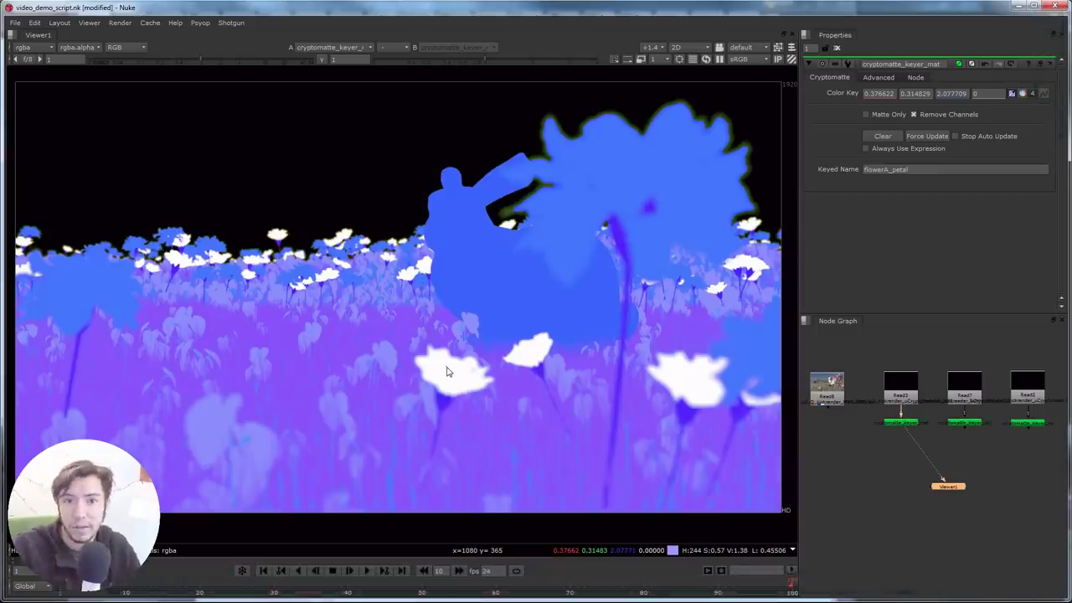
click(438, 402)
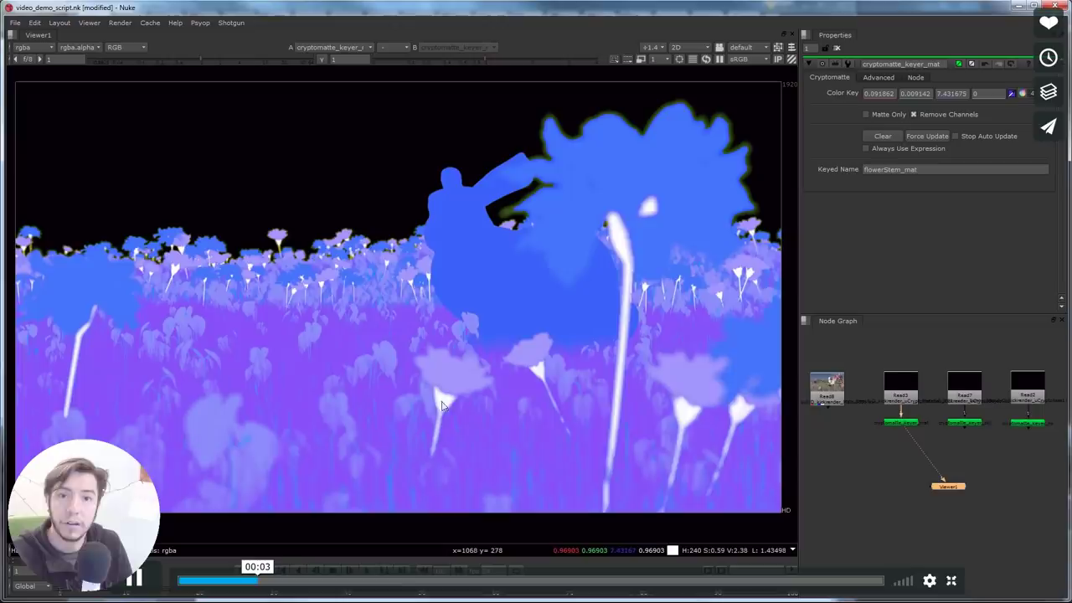
click(429, 398)
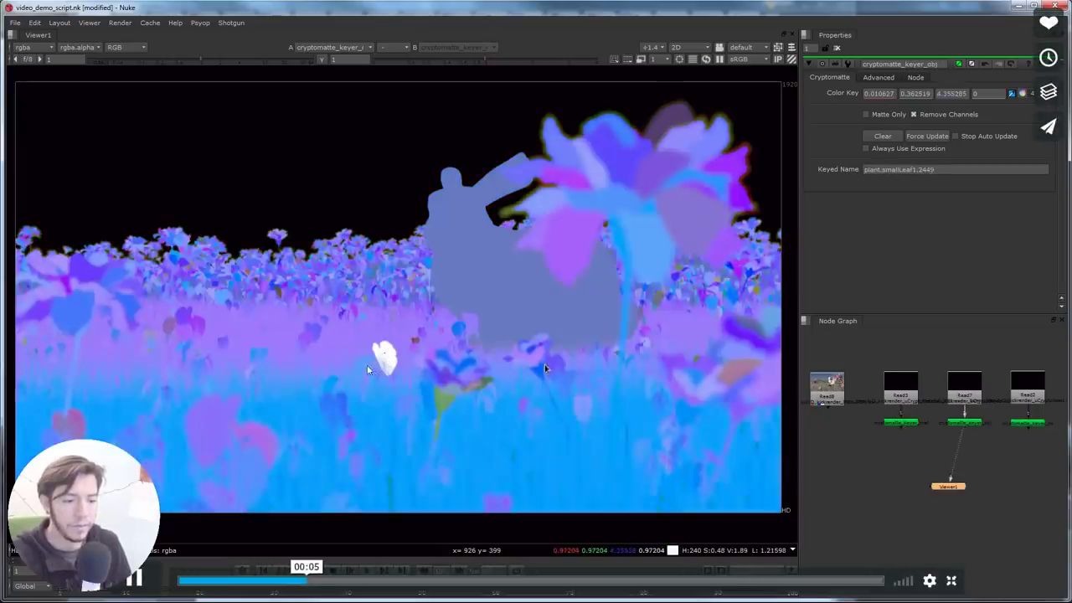
click(363, 364)
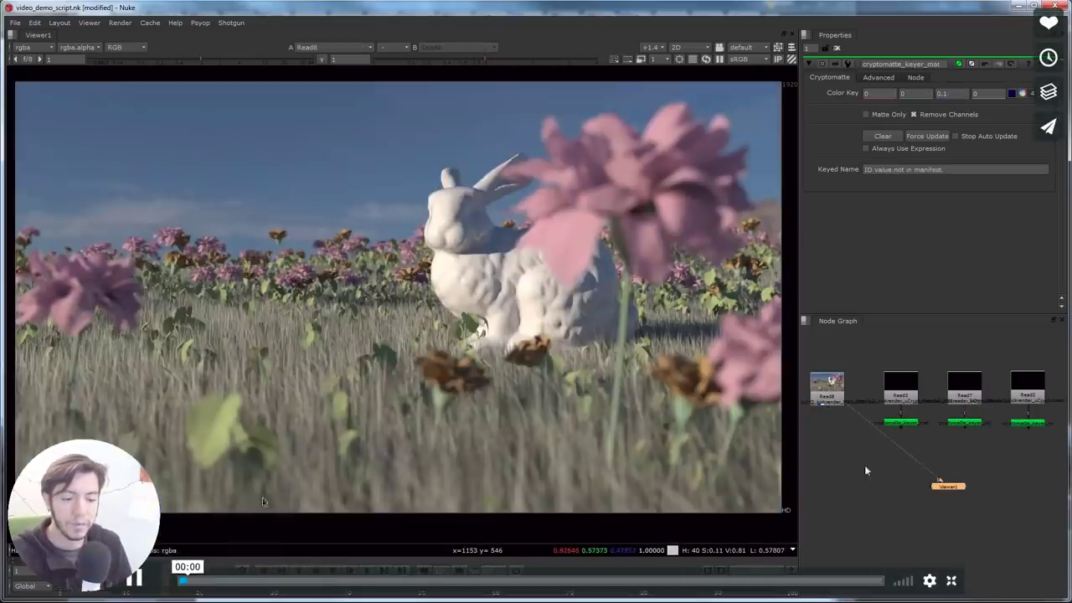
click(902, 422)
key(1)
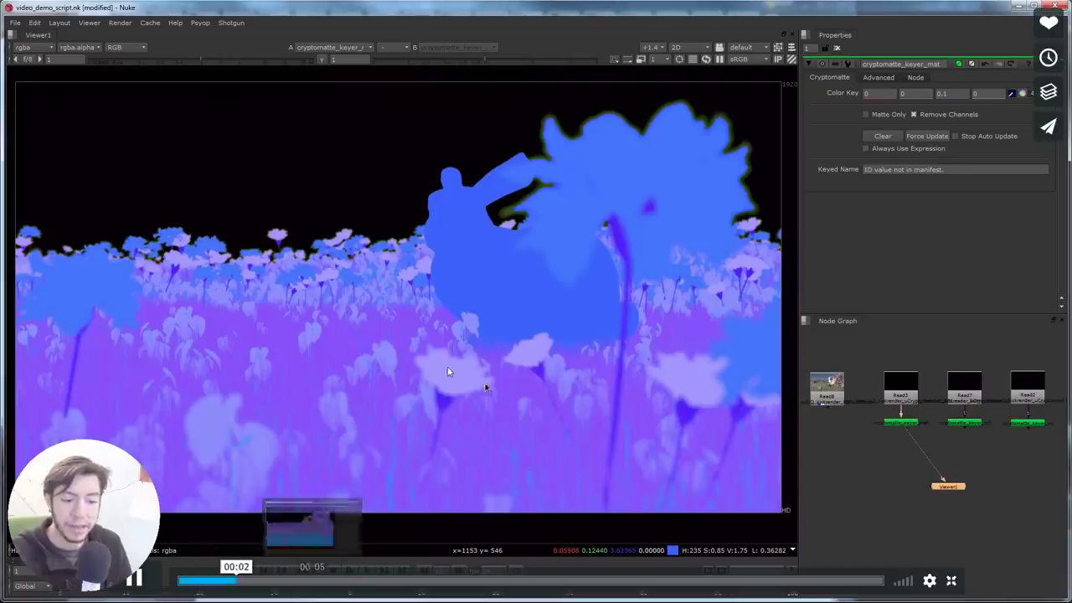
click(528, 331)
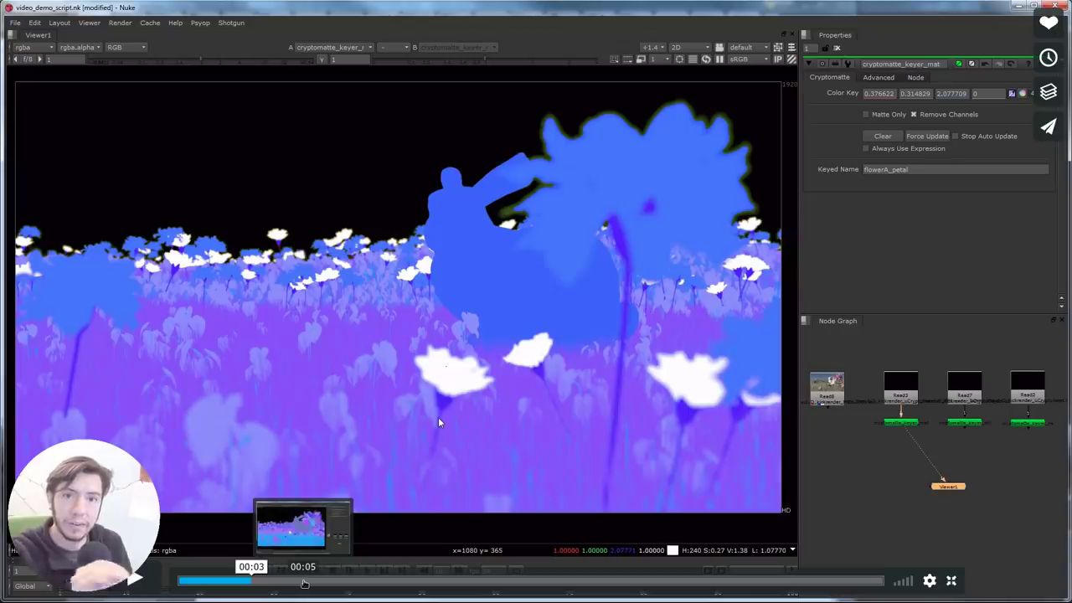
click(304, 580)
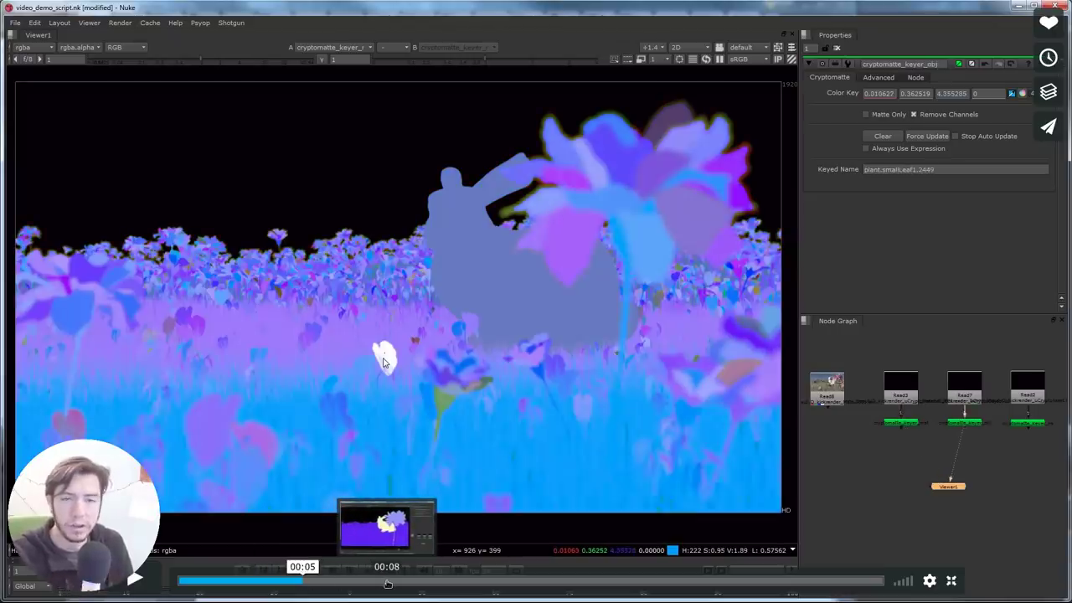
click(388, 581)
click(474, 580)
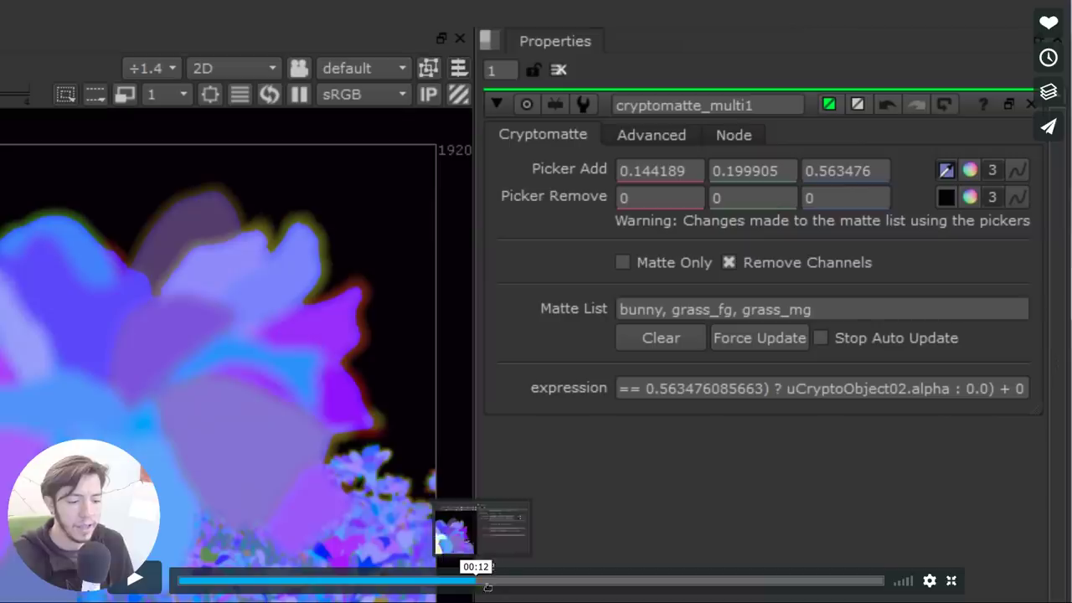
click(530, 580)
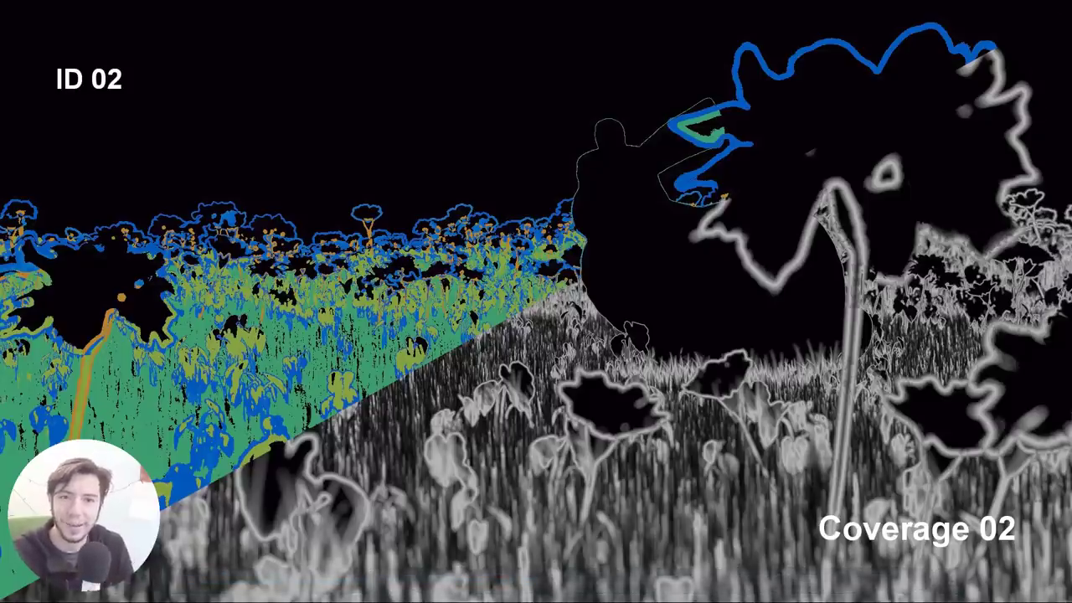
Select the green cube in the scene and set its object Pass Index to 16.
mouse_move(556, 259)
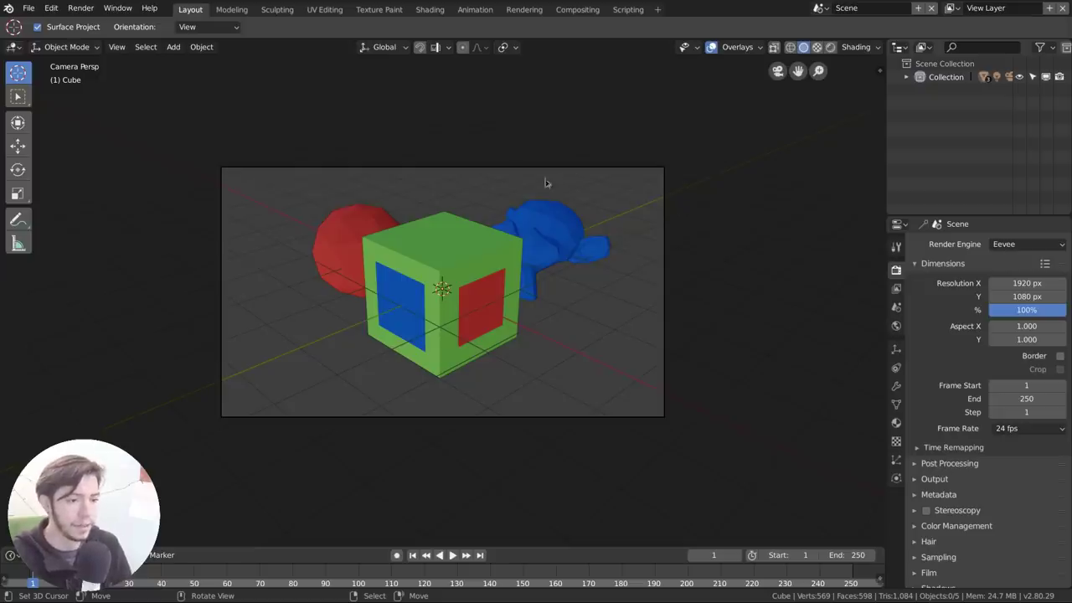
click(483, 268)
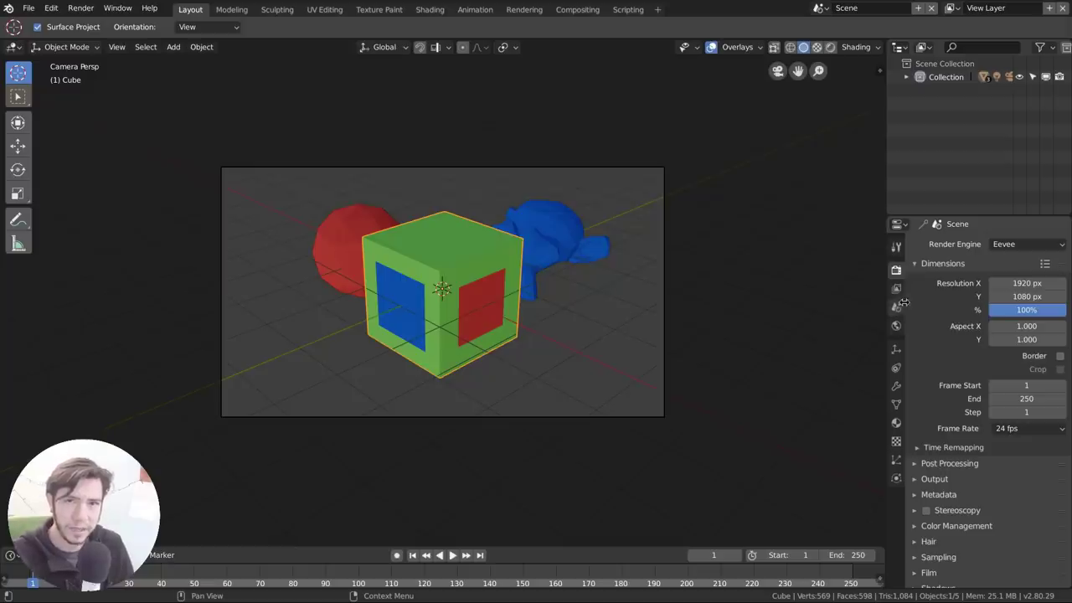
click(897, 350)
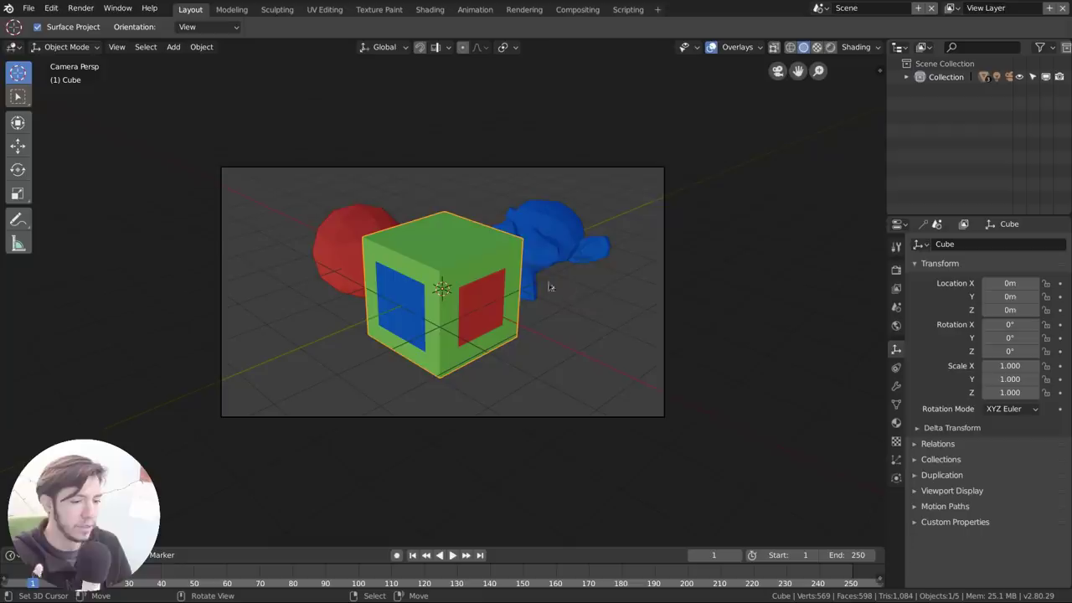
click(948, 445)
scroll(949, 533, down, 2)
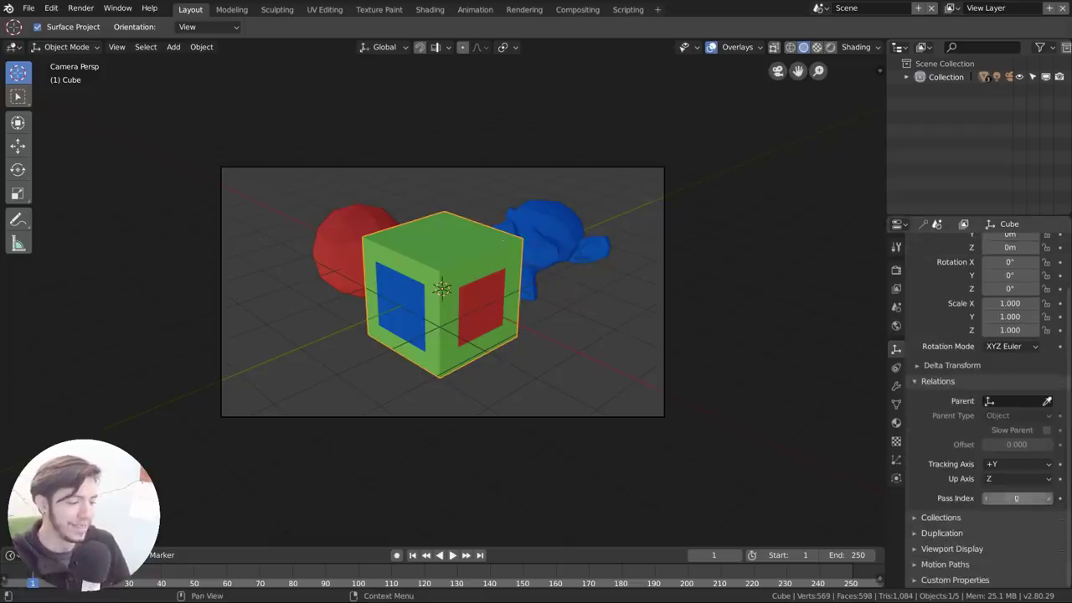
click(1013, 498)
text(16)
key(Return)
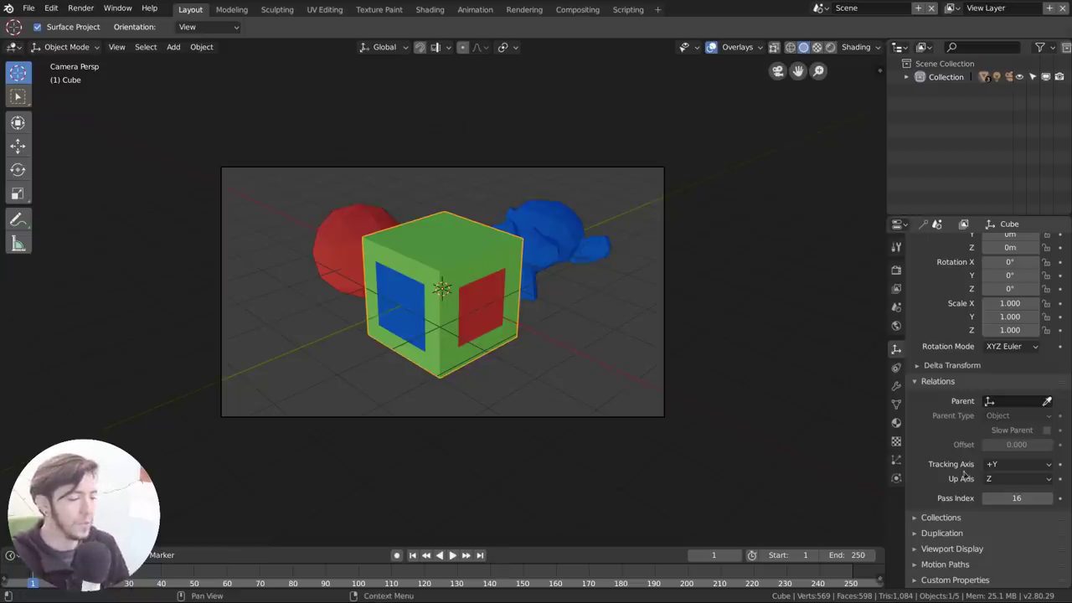
Reset the cube's Pass Index to 0.
click(1012, 499)
text(0)
key(Return)
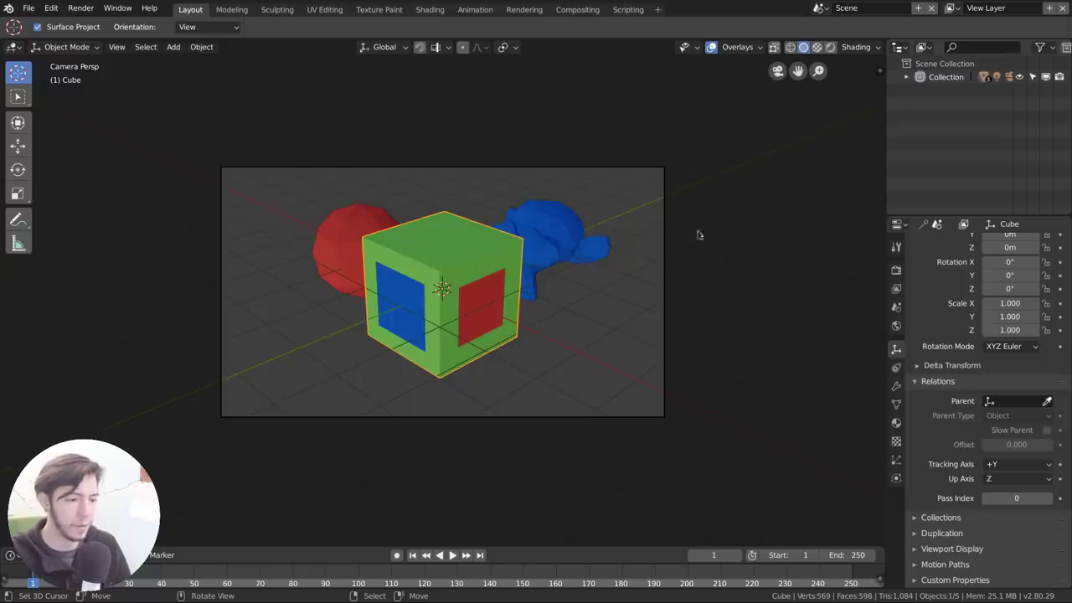
Check the view layer passes offered by Eevee and switch the render engine to Cycles.
click(897, 289)
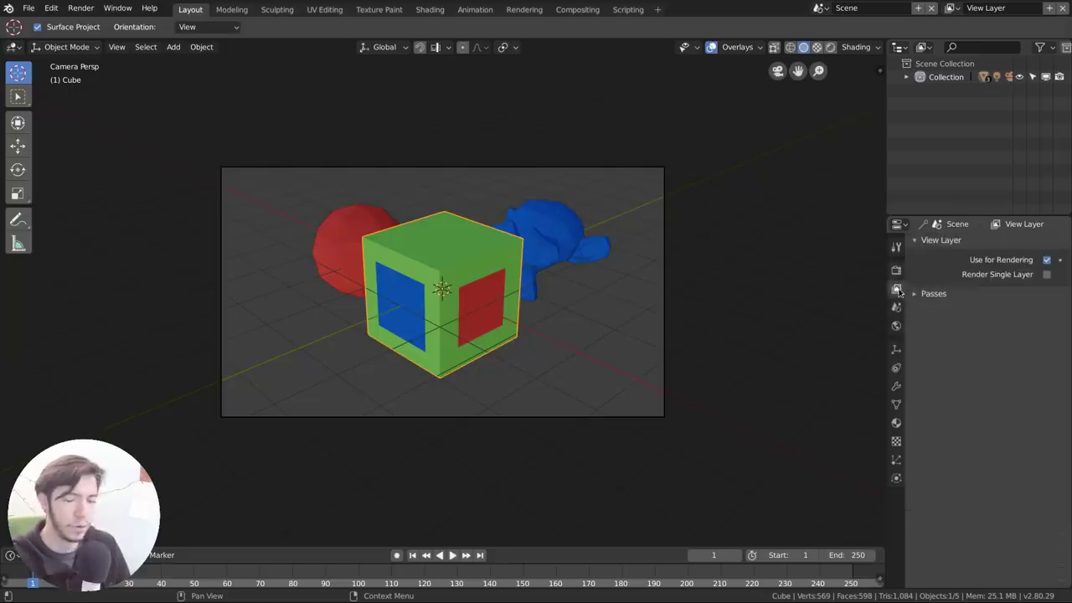
click(942, 293)
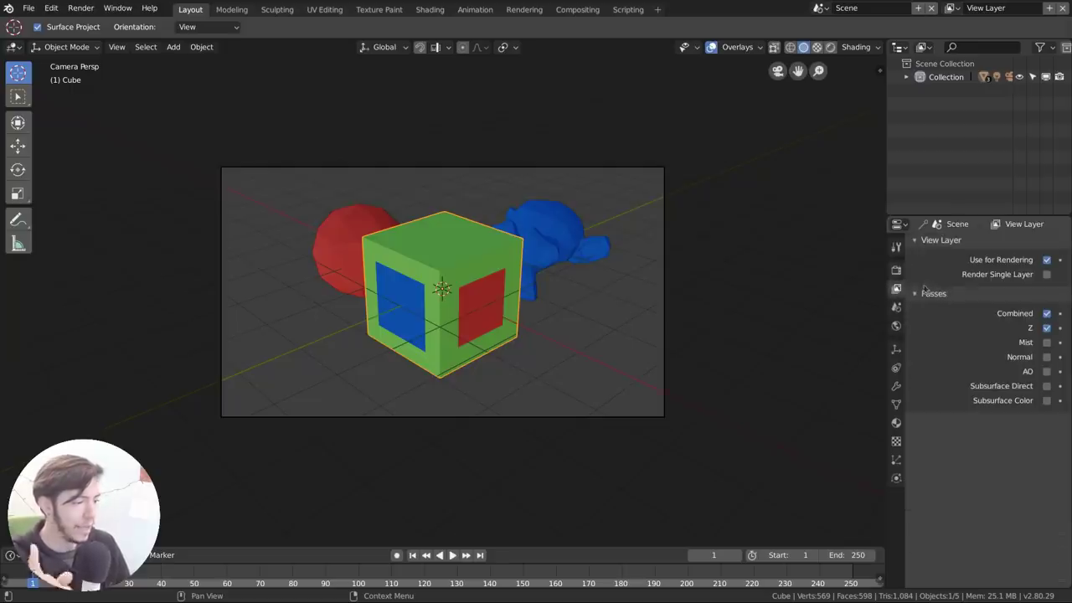
click(897, 271)
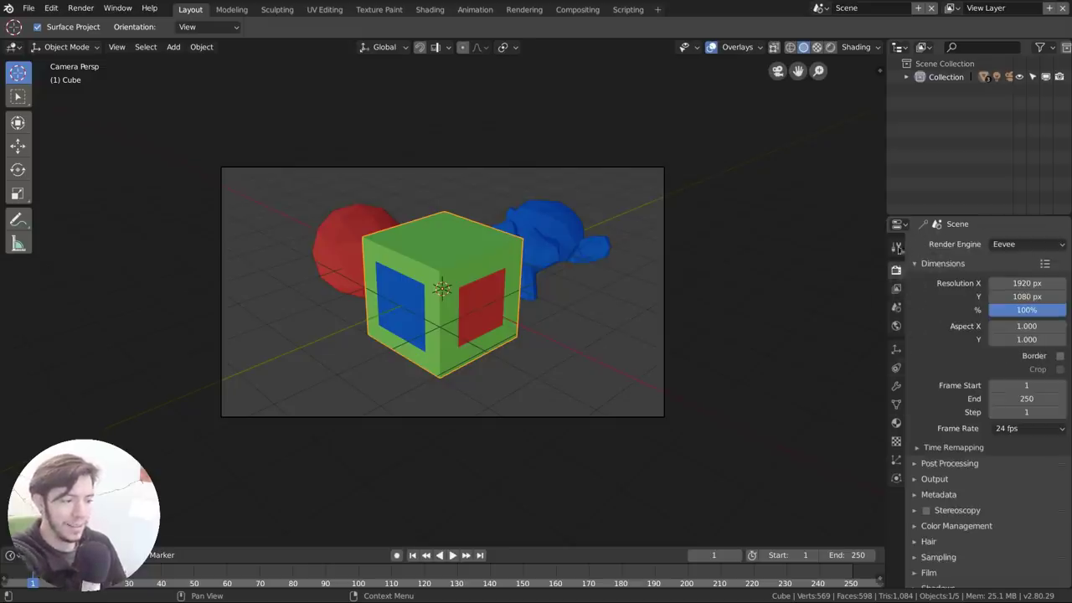
click(1018, 243)
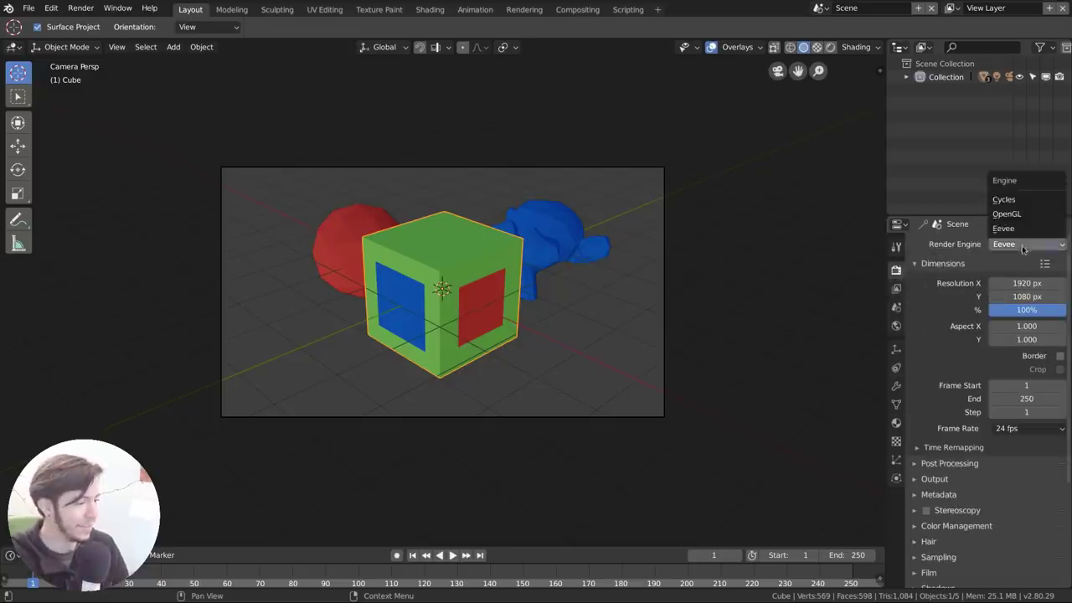
click(1011, 201)
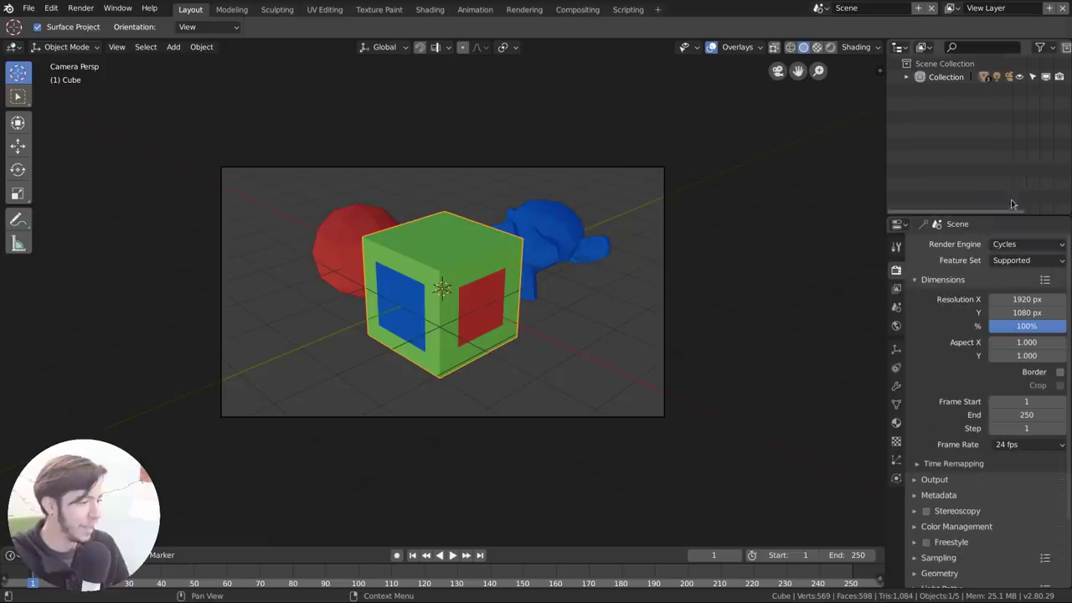
Enable the Object, Material and Asset Cryptomatte passes for the view layer.
click(896, 289)
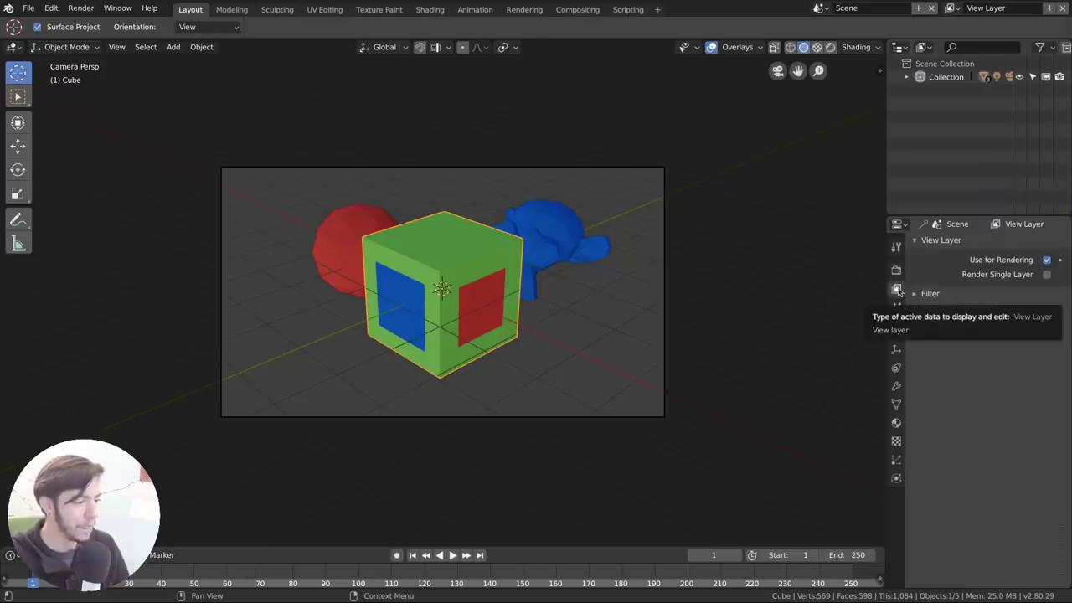
click(946, 309)
scroll(950, 452, down, 5)
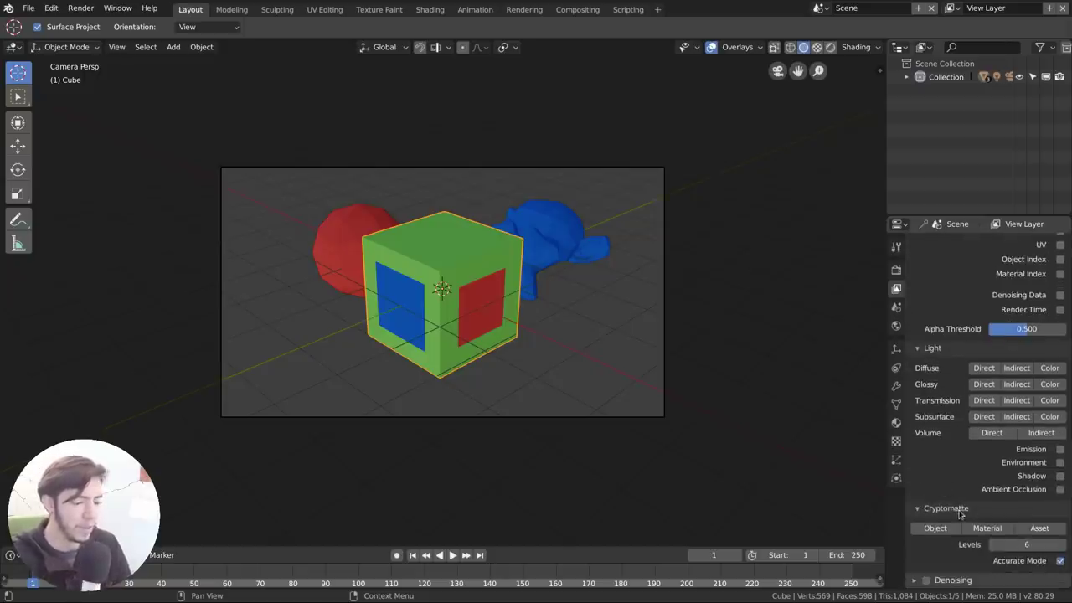
ctrl+middle_drag(958, 505, 963, 390)
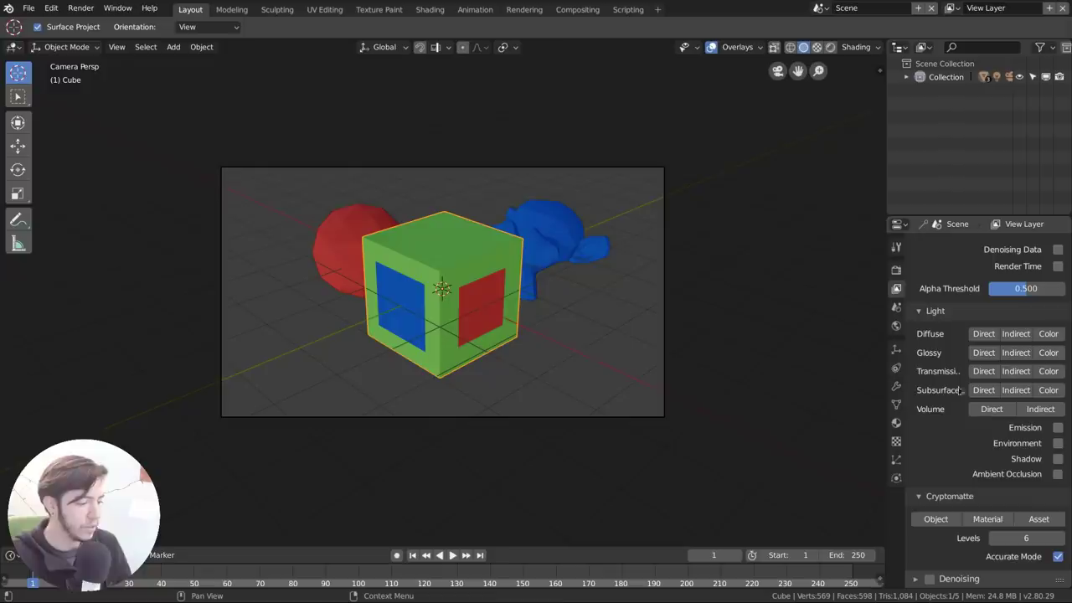
click(938, 519)
click(988, 519)
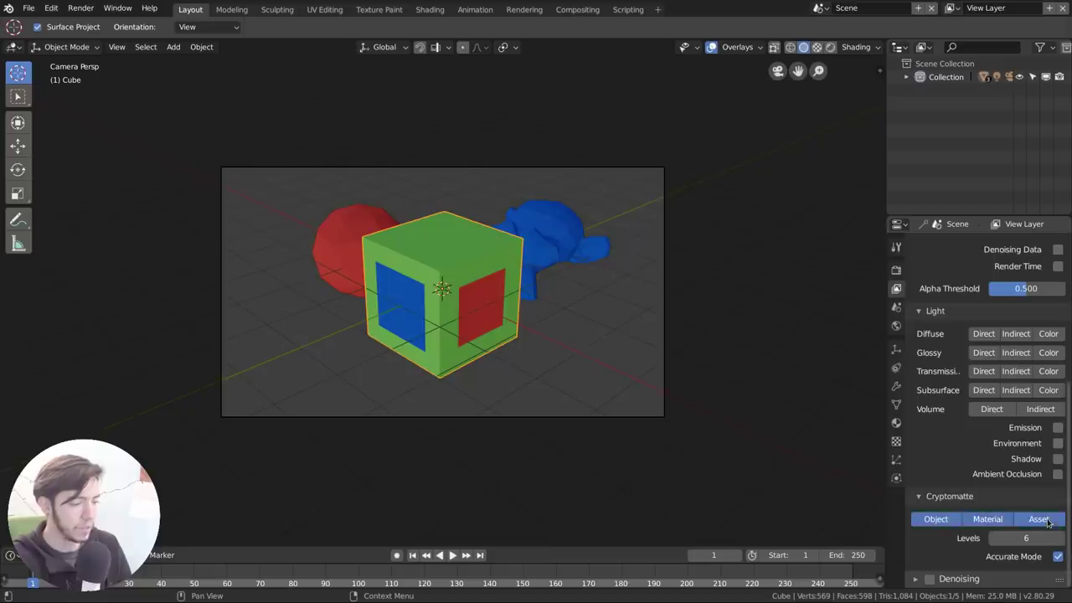
Toggle the Cryptomatte passes off and on, leaving only the Object pass enabled.
drag(1005, 520, 927, 520)
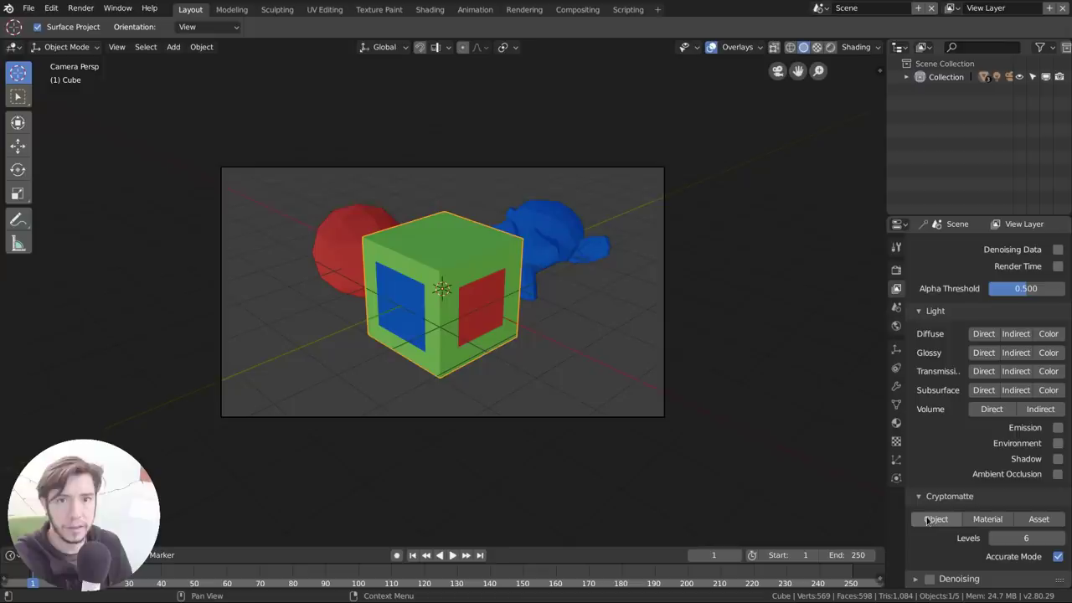
click(927, 520)
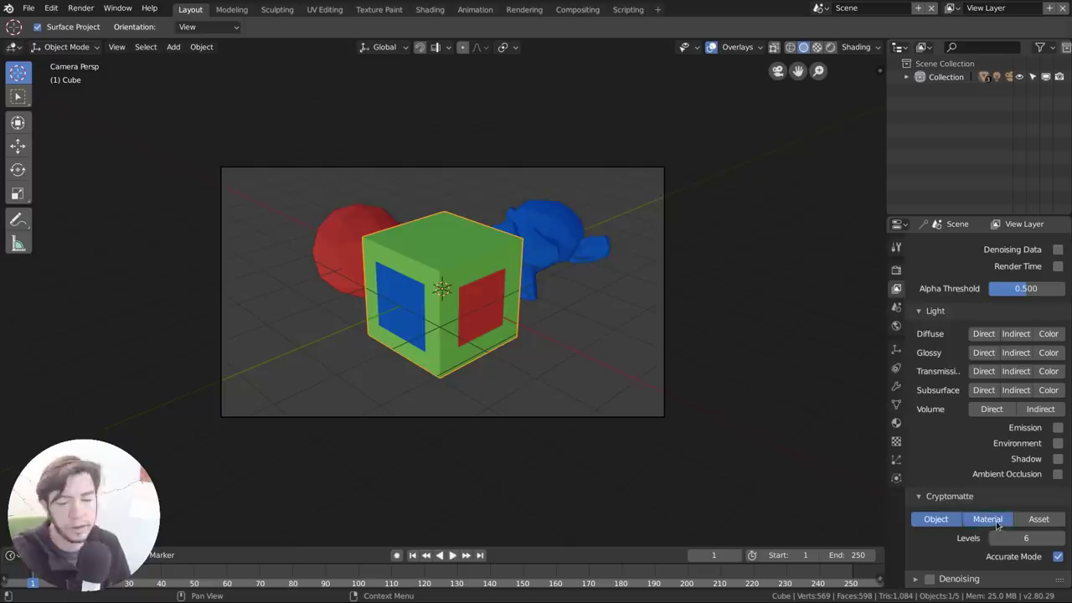
click(1050, 520)
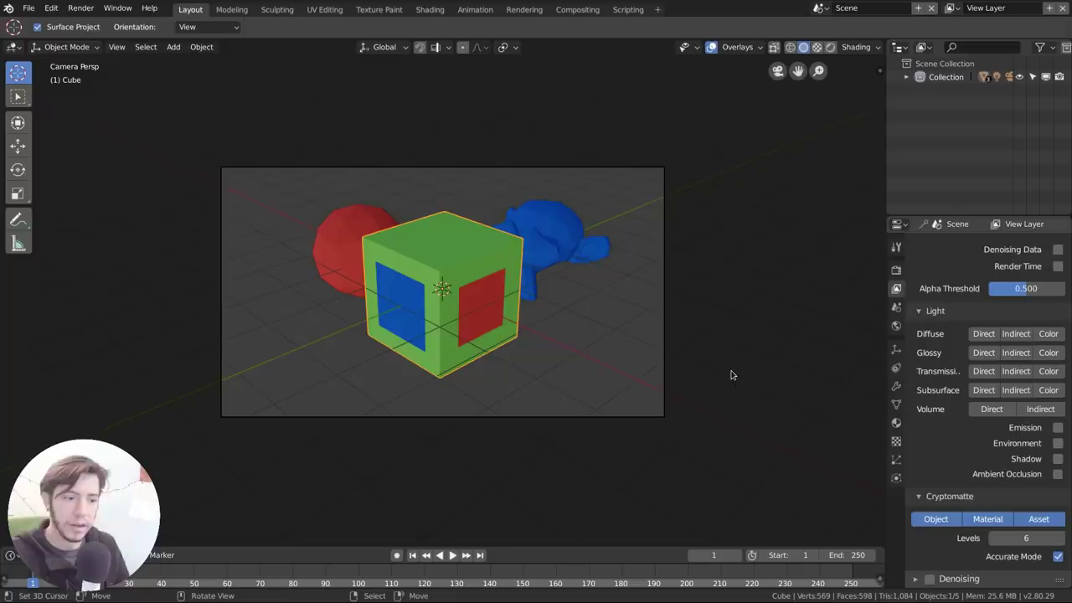
click(1053, 519)
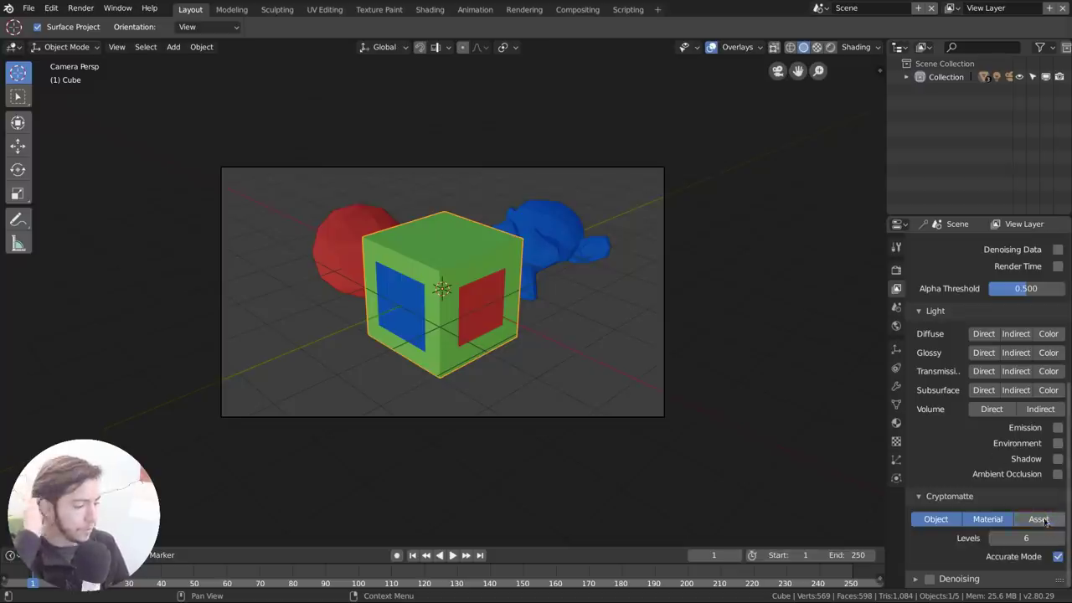
click(987, 519)
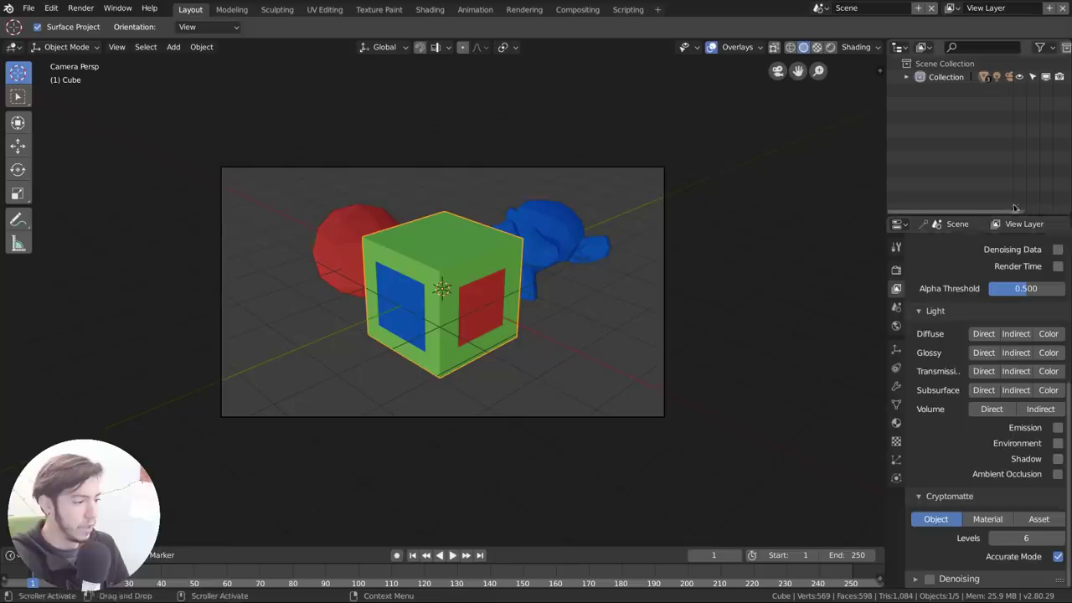
Set the render resolution percentage to 30%, render the current frame and close the render window.
click(896, 269)
ctrl+drag(1019, 340, 1011, 340)
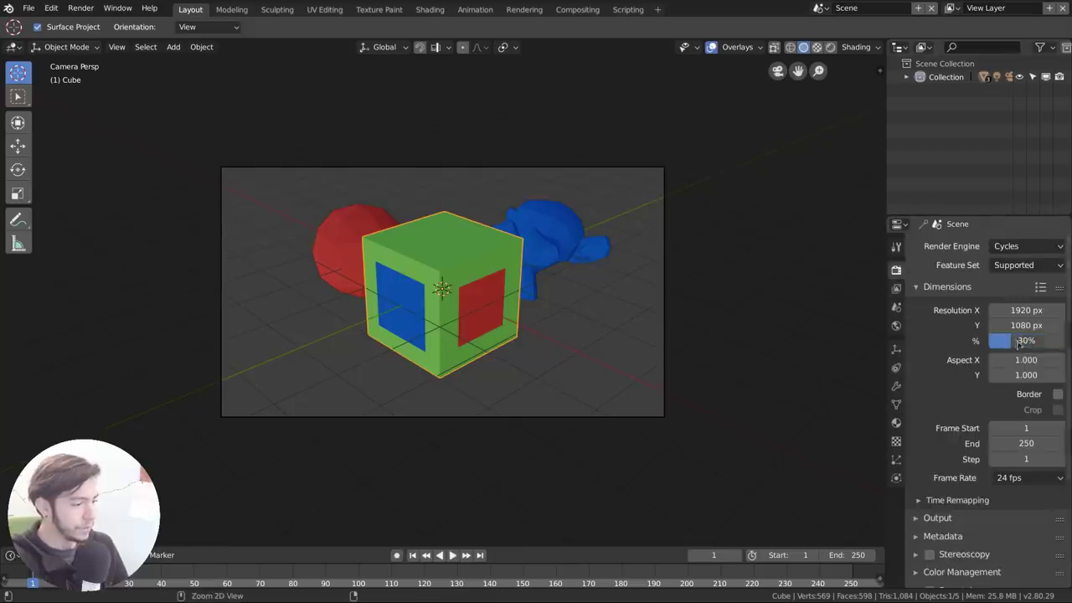
scroll(975, 533, down, 4)
key(F12)
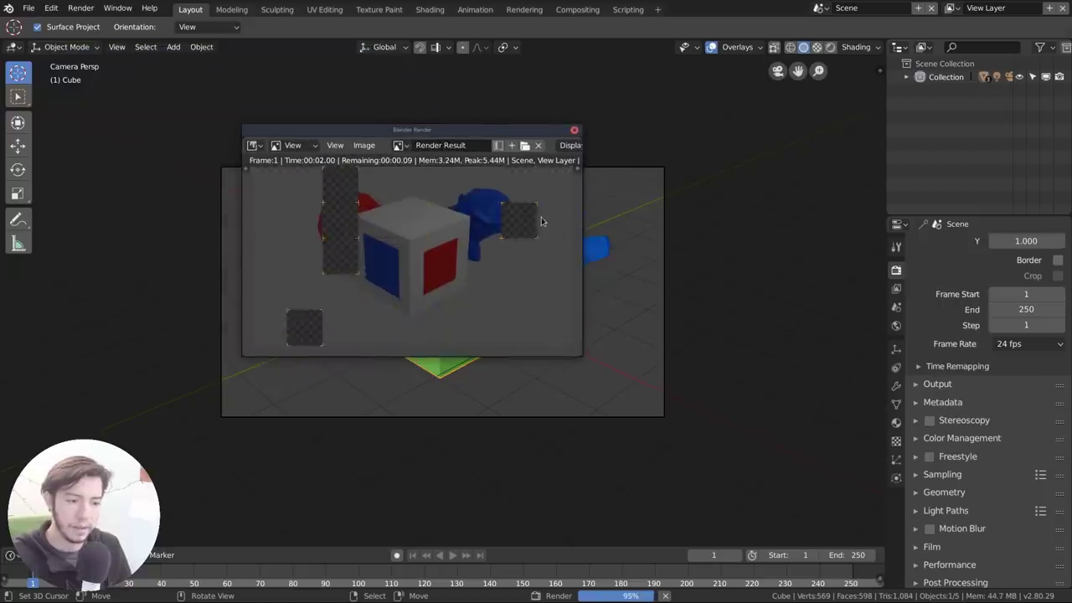
click(575, 131)
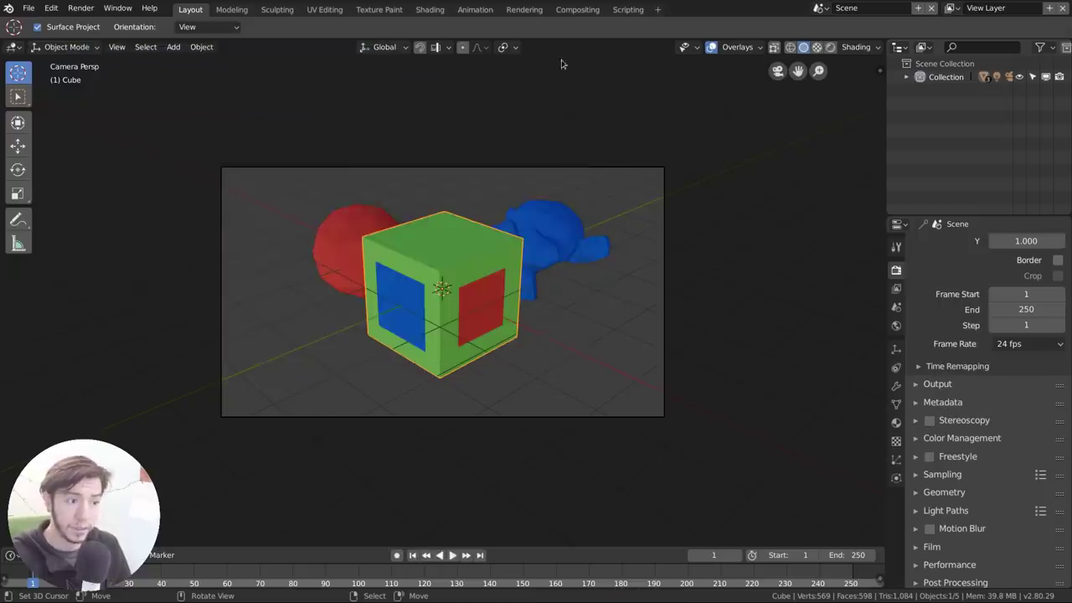
Enable nodes in the Compositing workspace and move the Render Layers node well away from the Composite node.
click(577, 9)
click(183, 27)
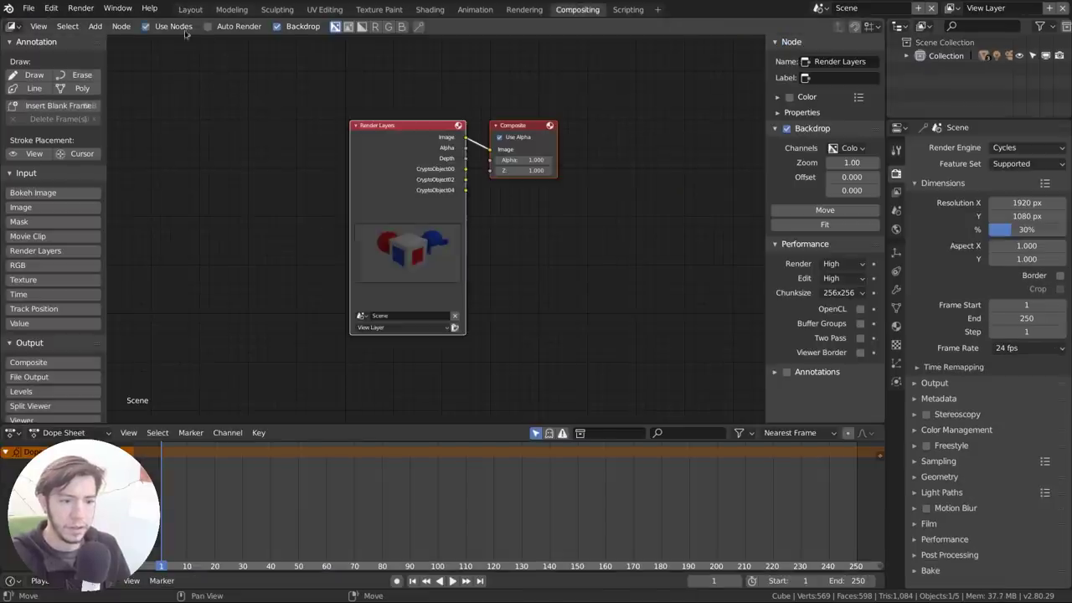
drag(400, 190, 228, 149)
scroll(228, 149, up, 2)
middle_drag(181, 103, 233, 134)
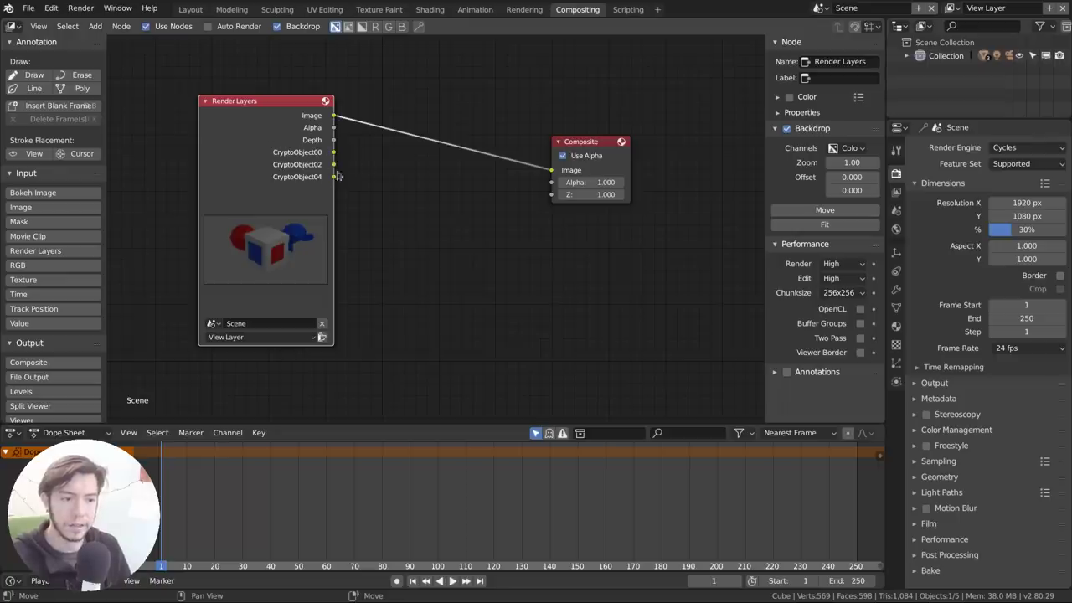
Space the Render Layers and Composite nodes farther apart and cycle a Viewer through the Render Layers outputs back to Image.
drag(266, 158, 233, 145)
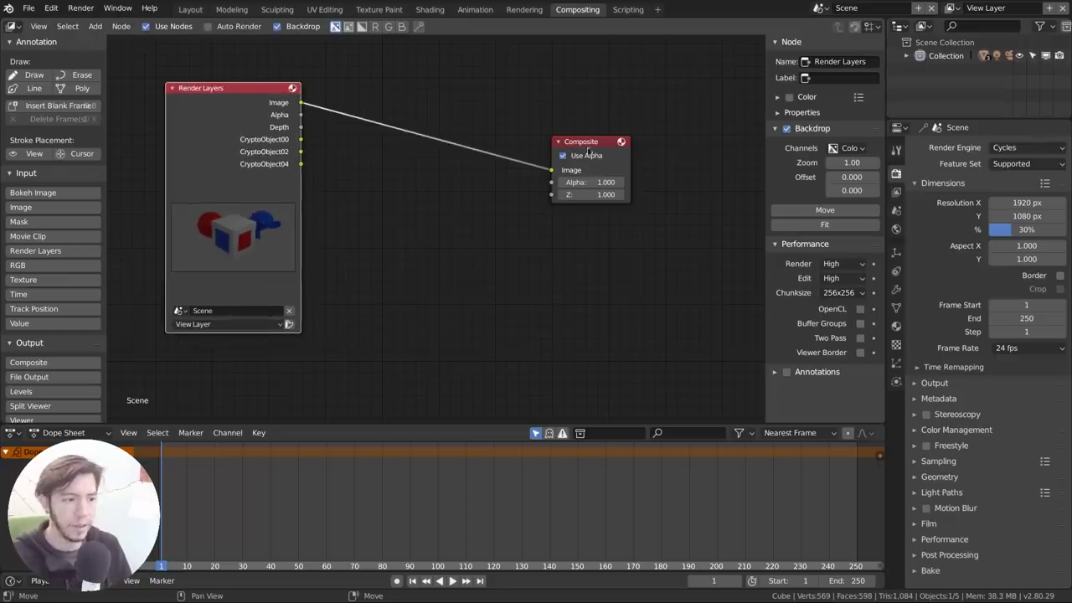
drag(588, 149, 670, 146)
ctrl+shift+click(266, 126)
ctrl+shift+click(266, 127)
ctrl+shift+click(265, 127)
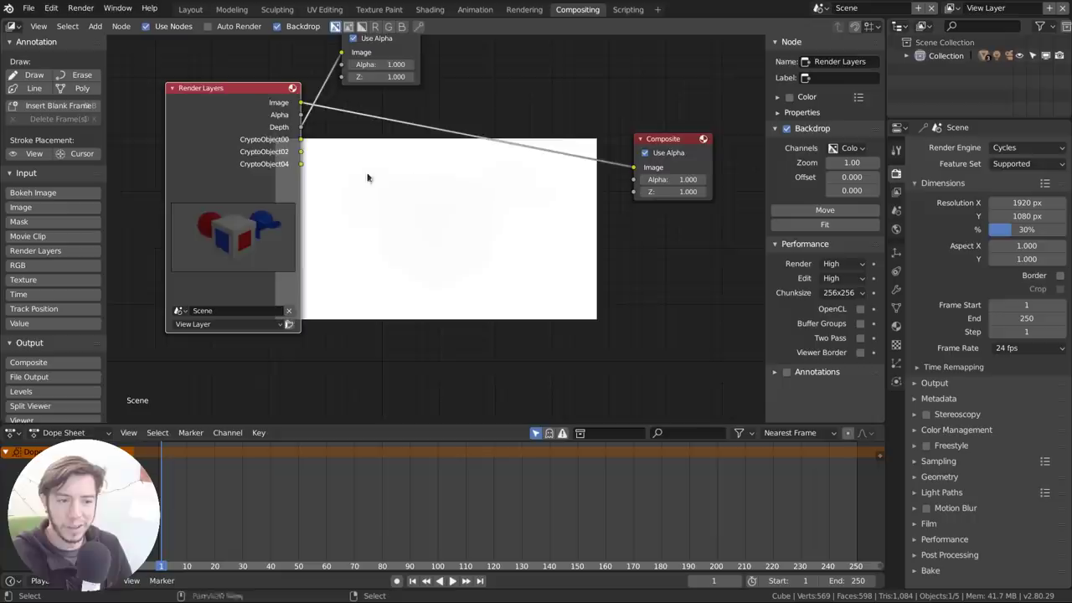
middle_drag(367, 173, 346, 176)
ctrl+shift+click(263, 163)
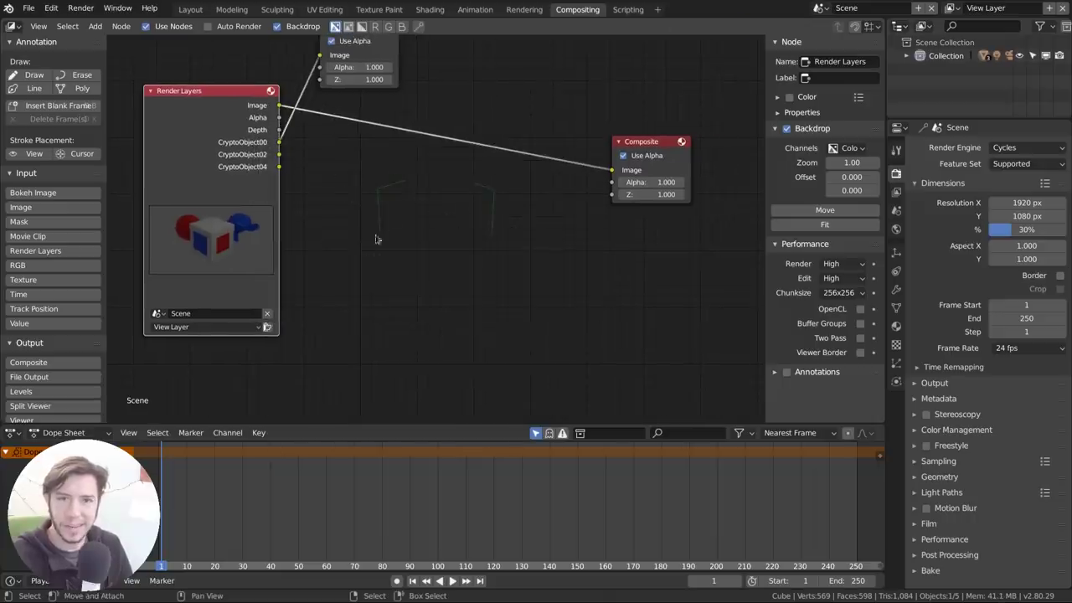
ctrl+shift+click(225, 153)
ctrl+shift+click(222, 148)
ctrl+shift+click(222, 148)
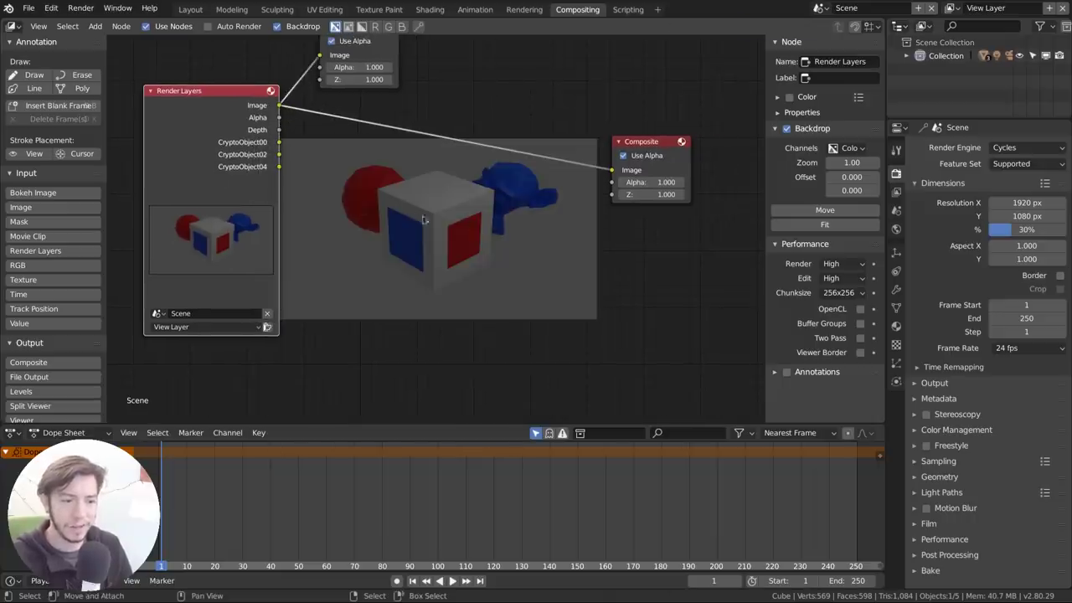
Add a Cryptomatte node and connect CryptoObject00, 02 and 04 to its Crypto 00, 01 and 02 inputs.
scroll(407, 241, down, 2)
key(shift+a)
click(390, 244)
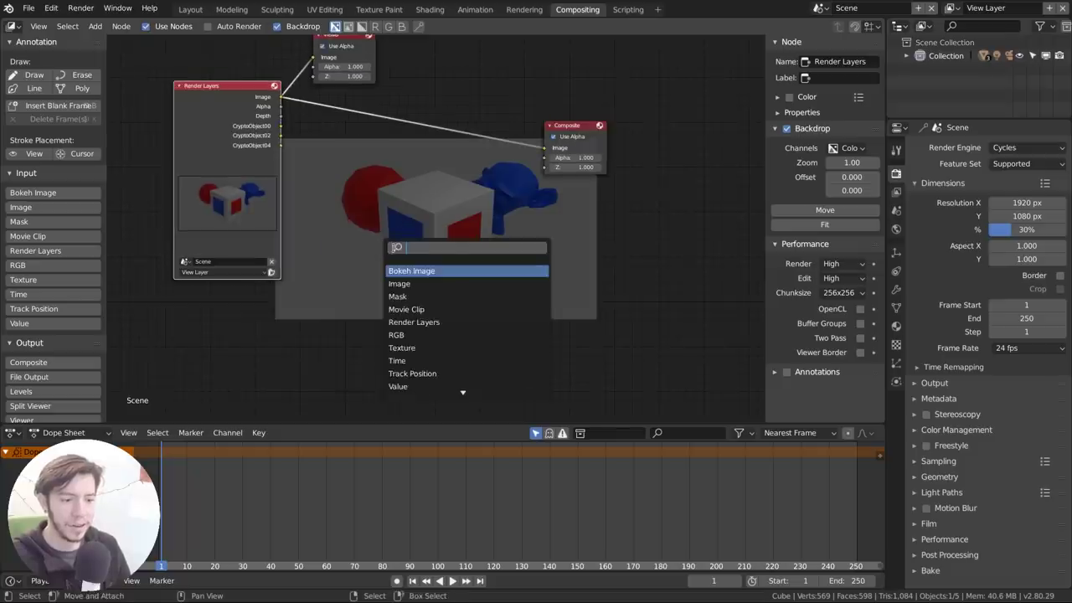
text(cry)
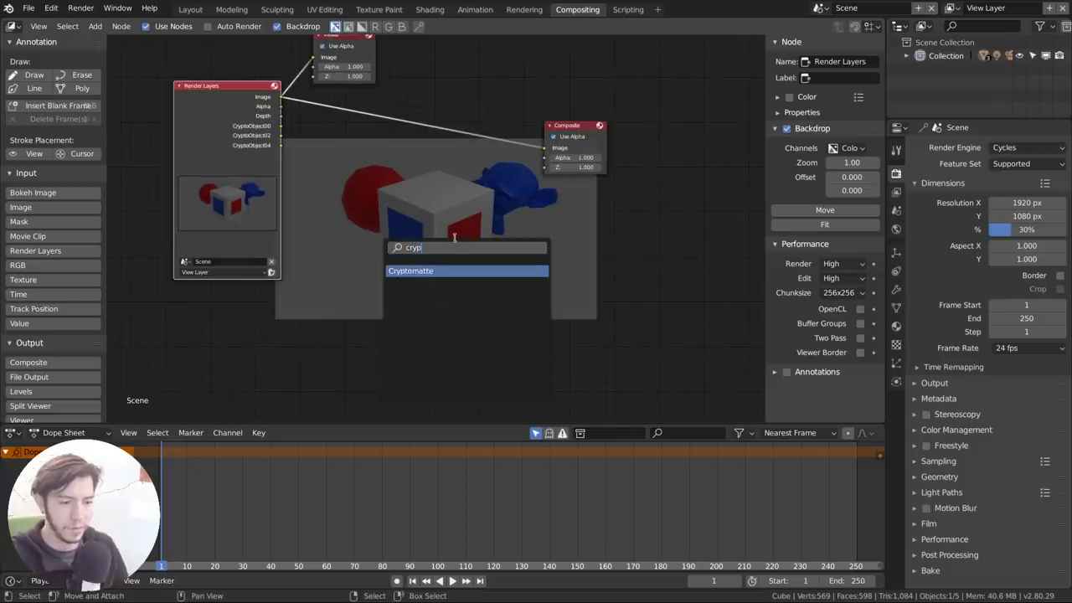
text(p)
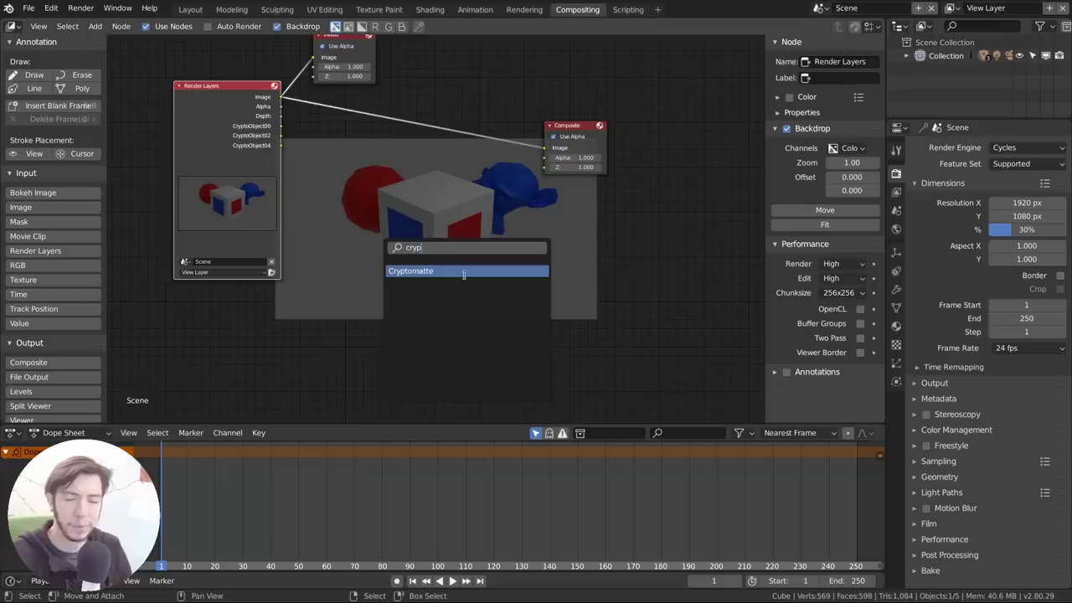
click(465, 271)
click(433, 211)
scroll(433, 212, up, 2)
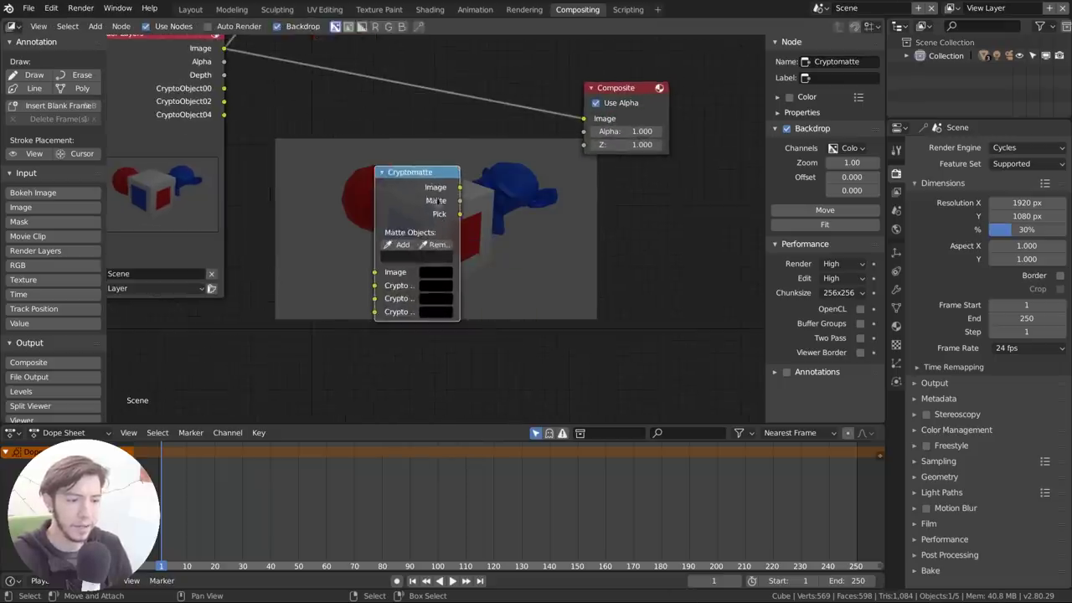
drag(434, 212, 416, 171)
drag(221, 87, 357, 272)
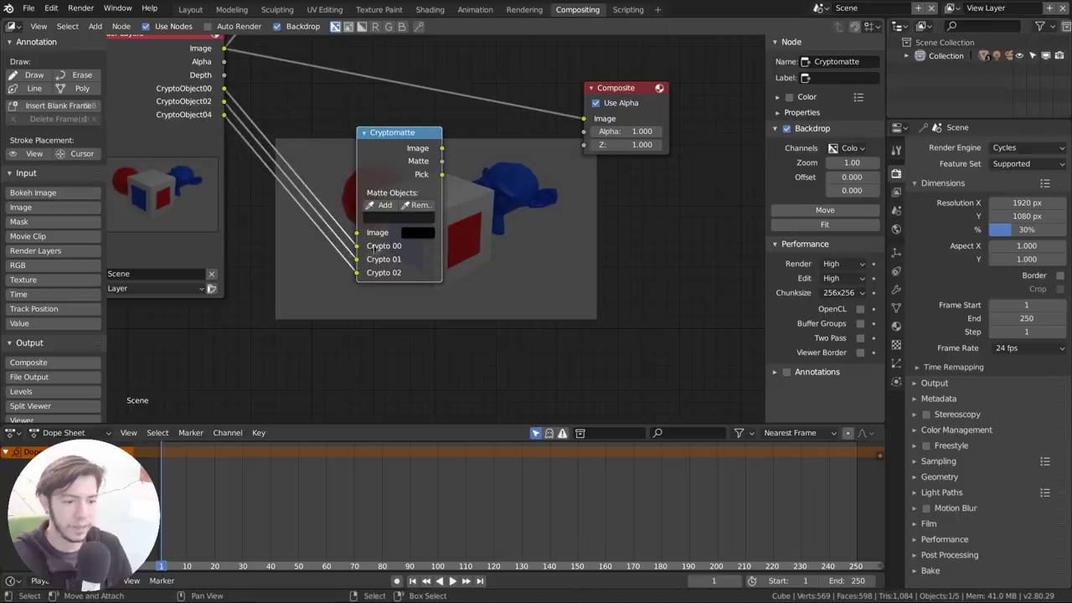
Send the Cryptomatte Image output to the Viewer and place the Viewer and Composite nodes after the Cryptomatte node.
middle_drag(456, 173, 415, 220)
ctrl+shift+click(365, 199)
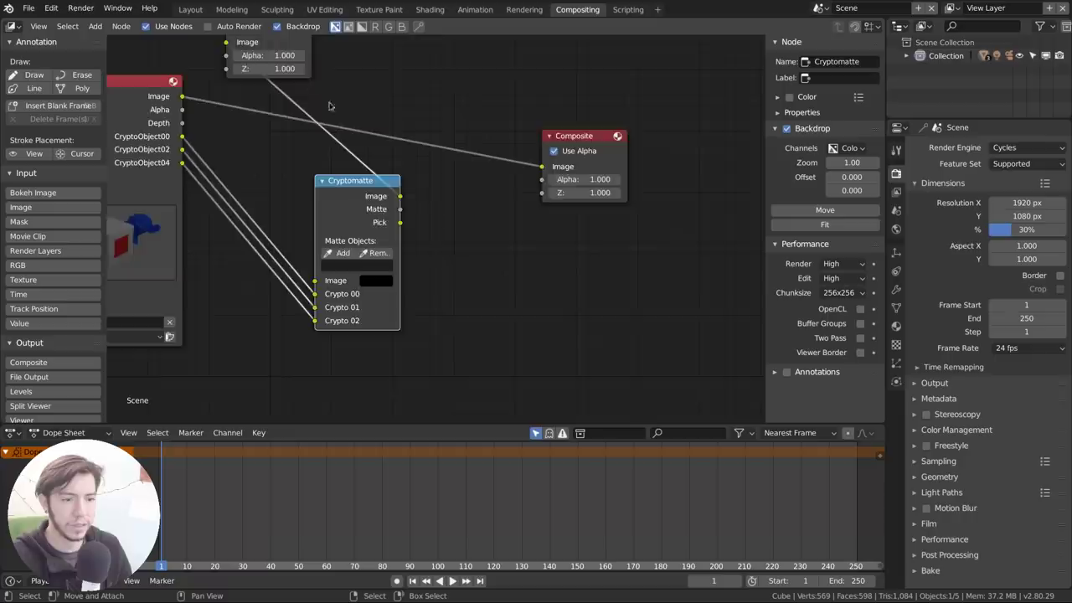
scroll(329, 106, down, 4)
middle_drag(359, 149, 347, 184)
drag(308, 114, 641, 312)
middle_drag(529, 242, 513, 278)
drag(537, 239, 655, 279)
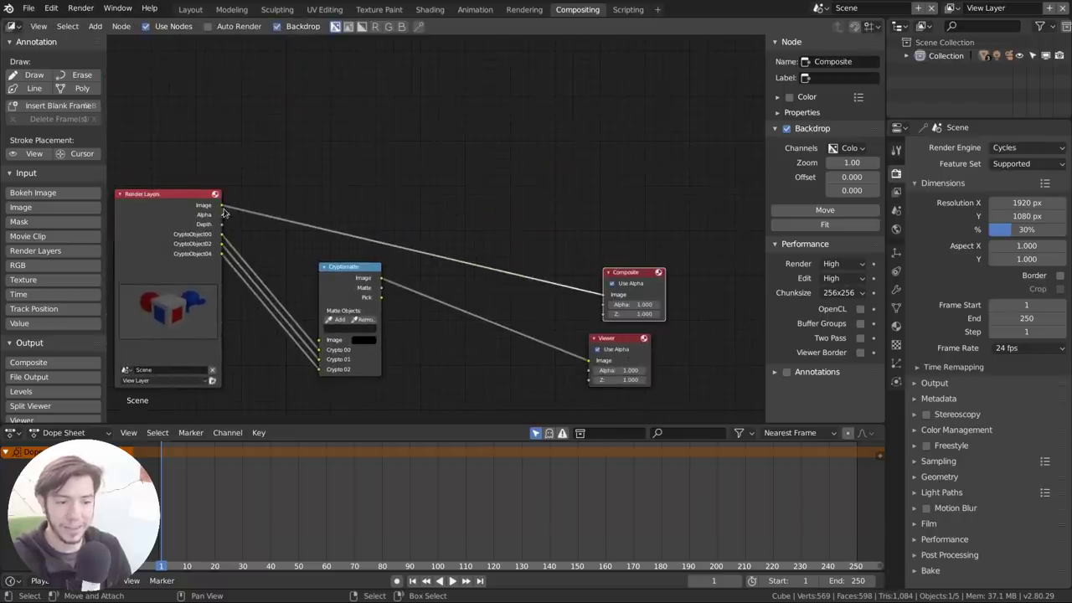
Connect the Render Layers Image output to the Cryptomatte Image input and show the Pick output in the Viewer.
drag(222, 205, 319, 340)
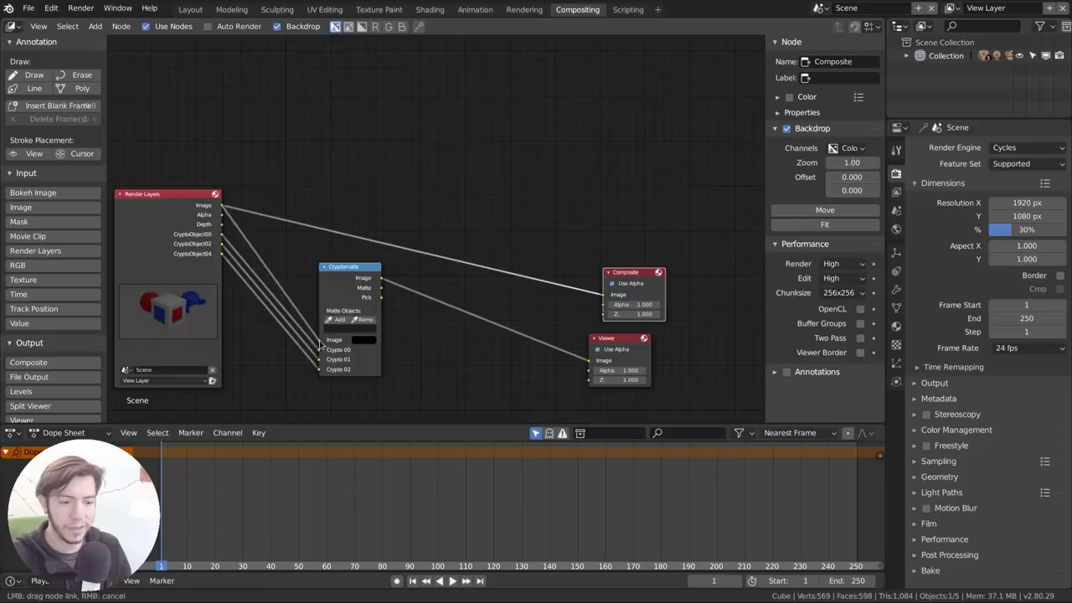
ctrl+shift+click(350, 285)
ctrl+shift+click(356, 282)
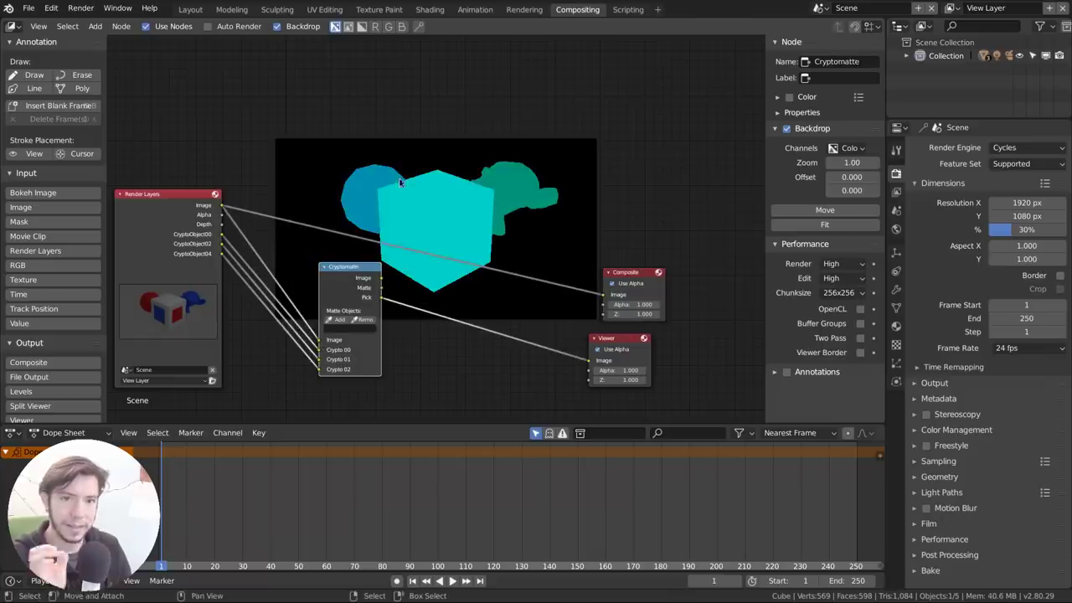
Move the backdrop to an offset of 179, 168 and widen the Cryptomatte node.
middle_drag(420, 251, 400, 256)
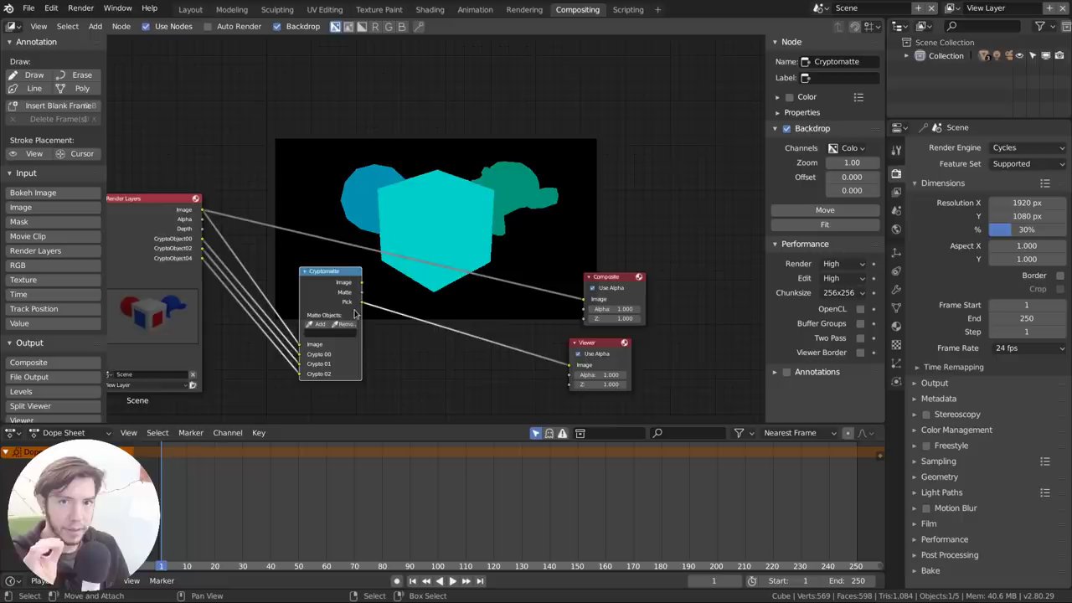
scroll(394, 318, up, 2)
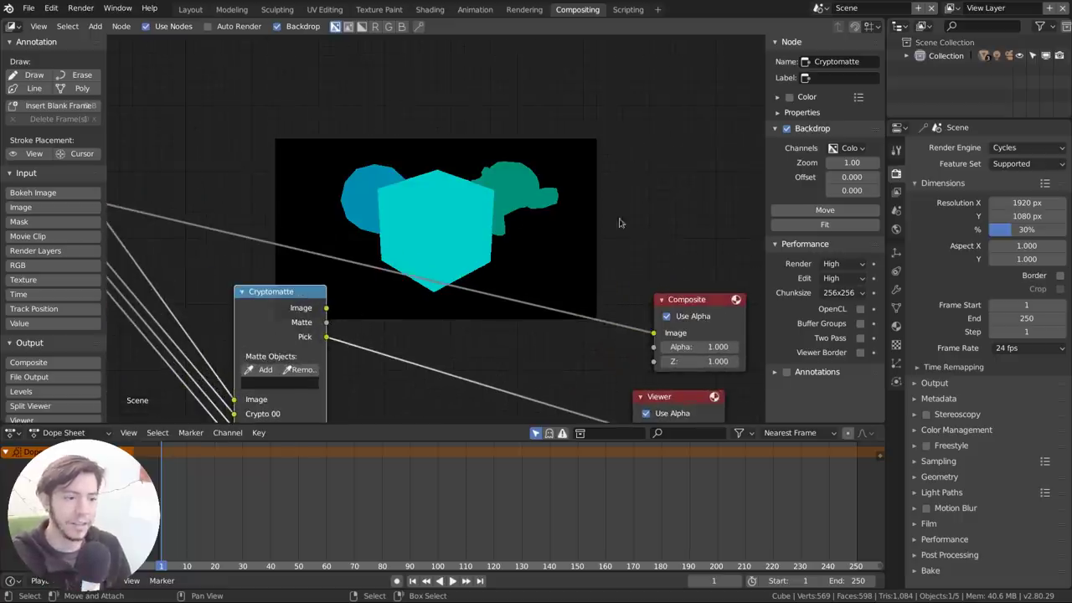
alt+middle_drag(620, 223, 720, 131)
middle_drag(368, 312, 377, 271)
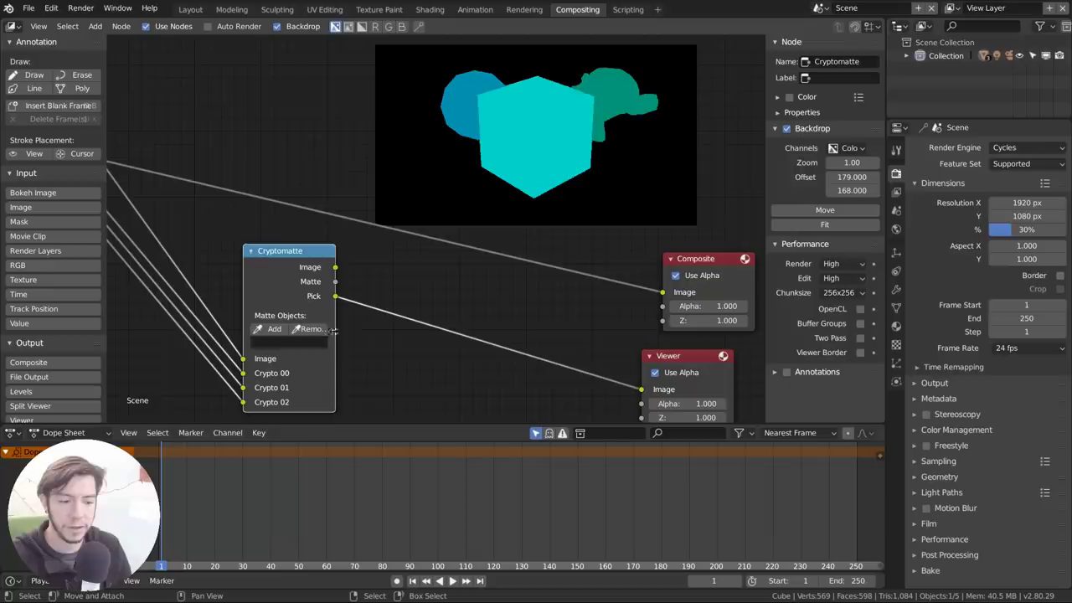
drag(335, 328, 374, 329)
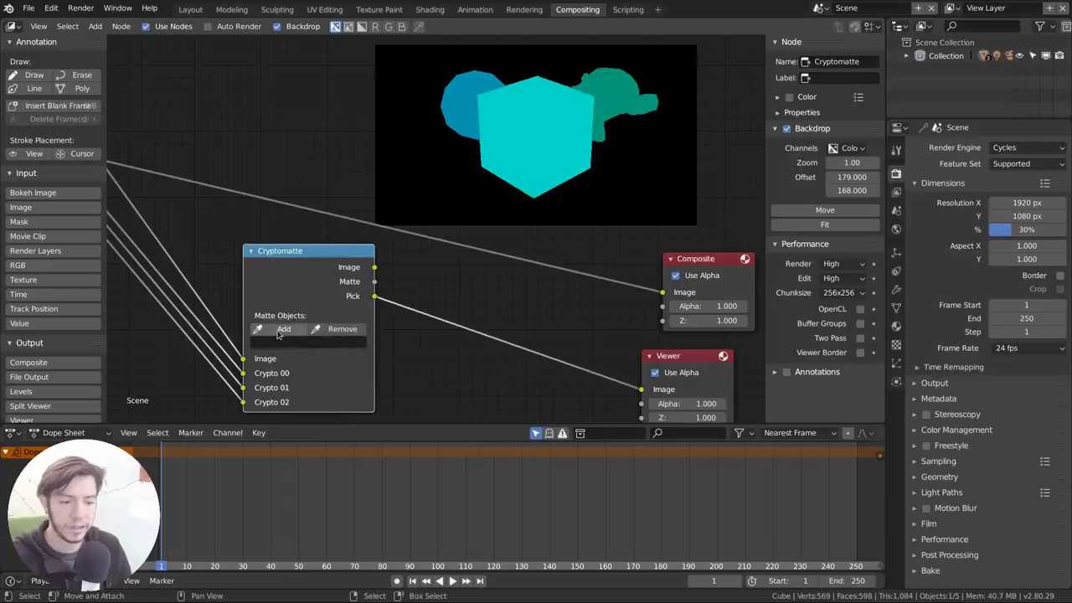
Add the cube to the Cryptomatte matte objects by picking it in the backdrop, and preview the Image output.
click(281, 329)
click(561, 123)
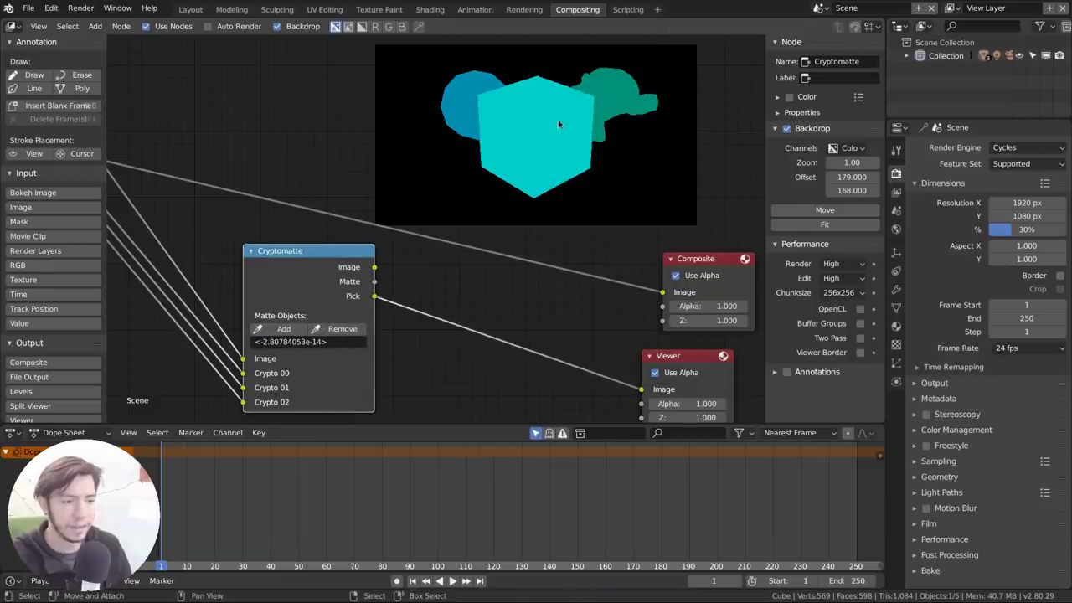
ctrl+shift+click(315, 271)
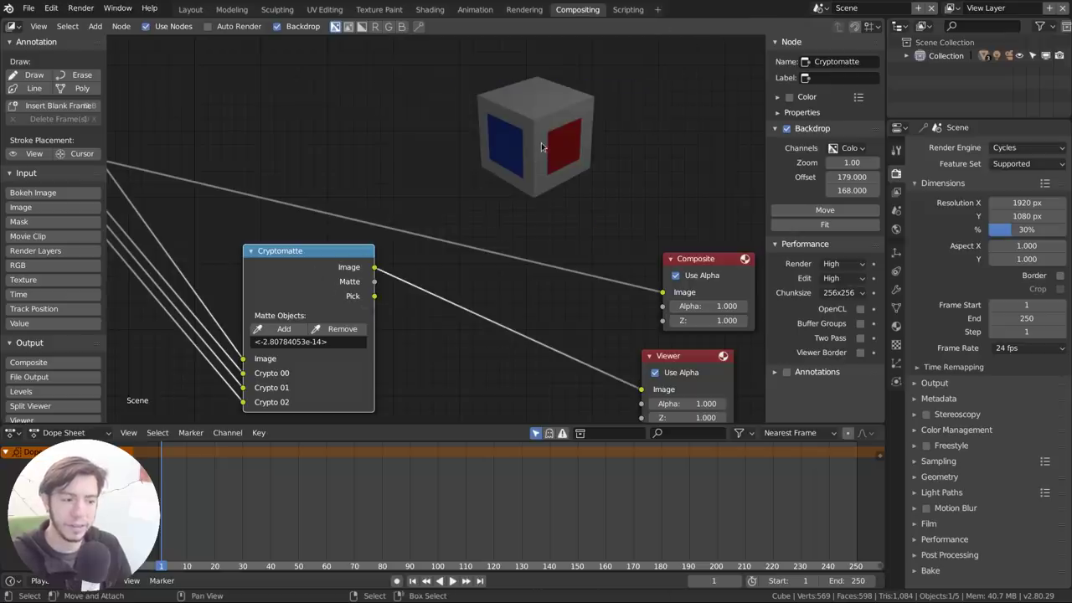
Compare the original render with the Cryptomatte Image, Matte and Pick outputs in the Viewer.
middle_drag(488, 186, 670, 205)
ctrl+shift+click(228, 194)
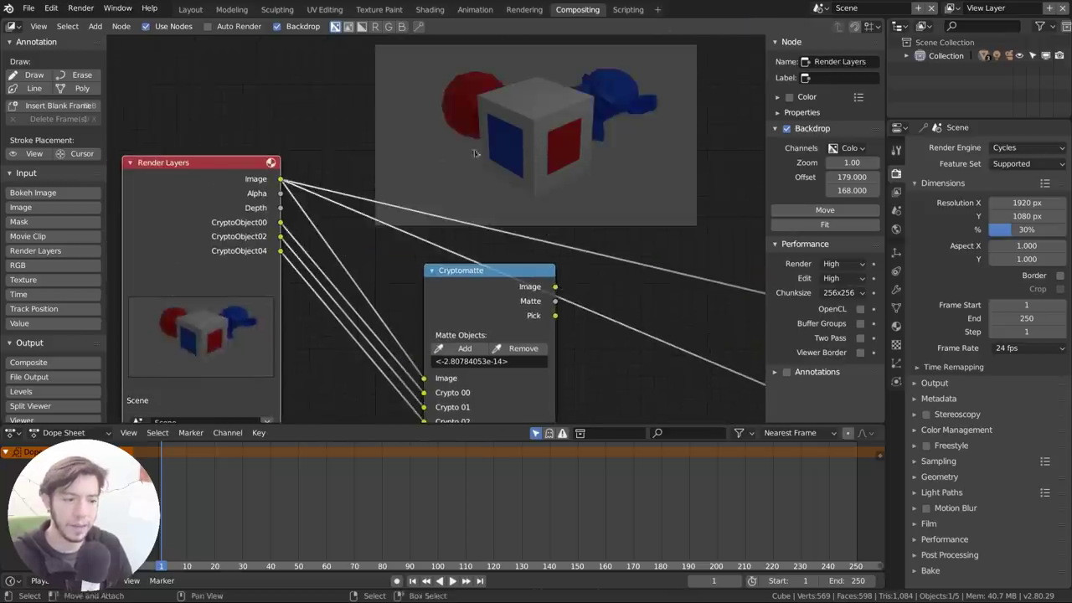
click(529, 298)
middle_drag(529, 299, 404, 276)
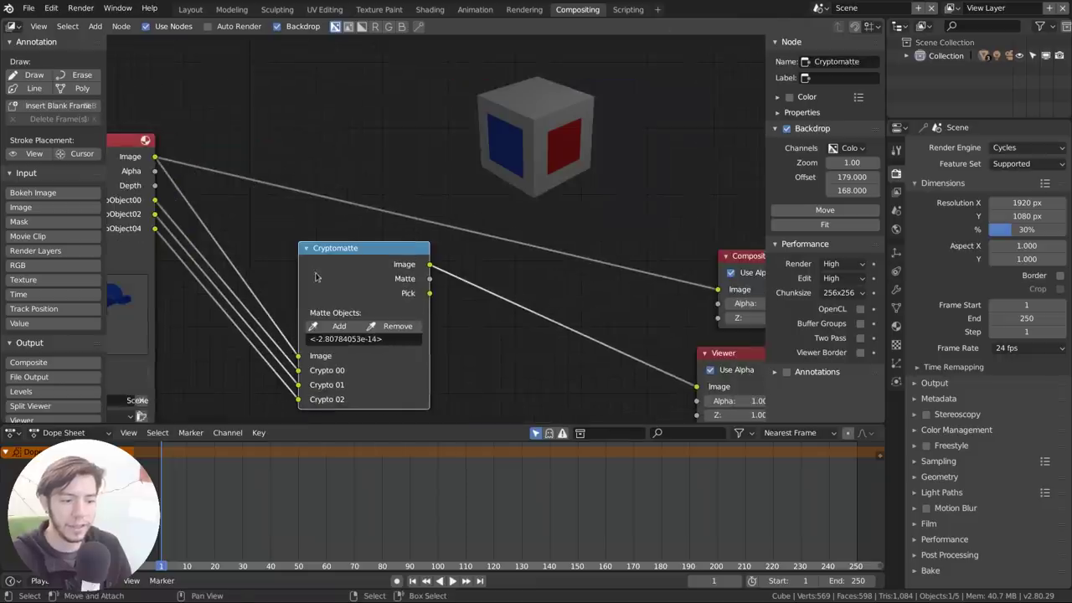
ctrl+shift+click(381, 271)
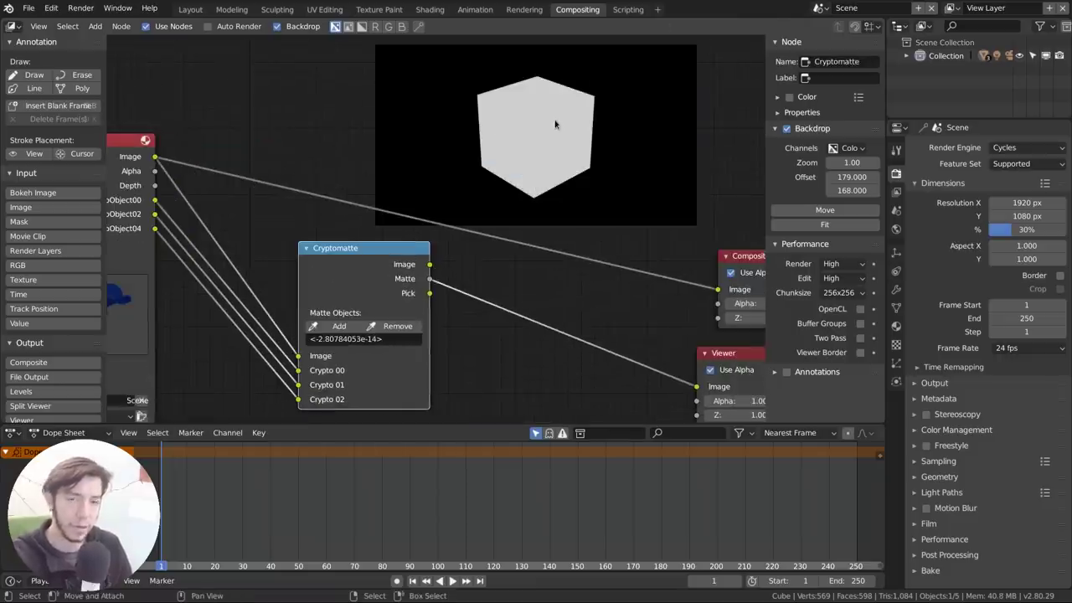
ctrl+shift+click(378, 289)
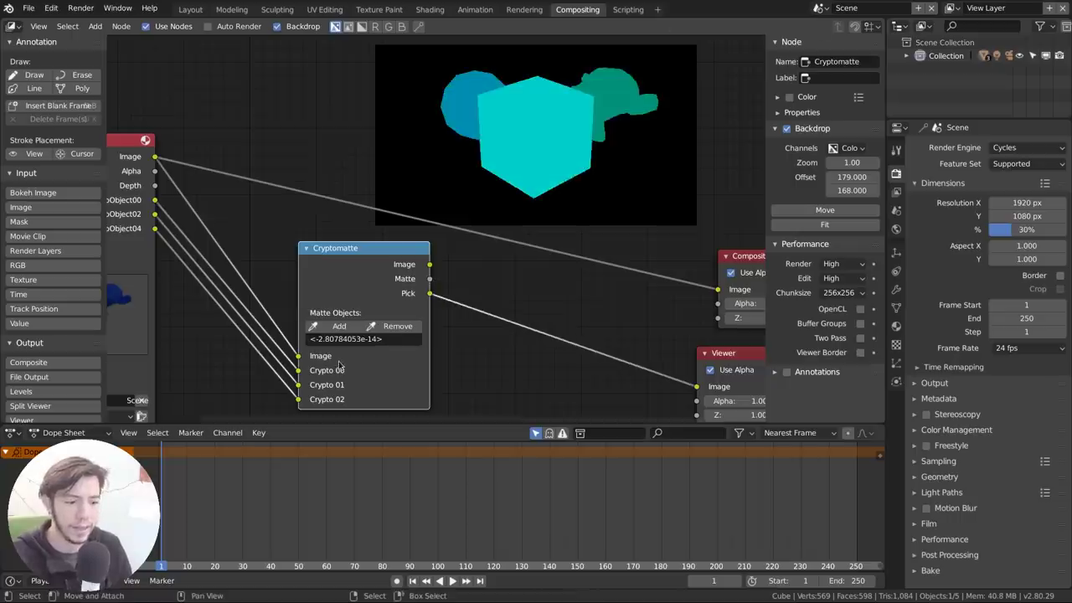
Replace the cube with the monkey and the sphere in the Cryptomatte matte objects by picking them in the backdrop.
click(339, 326)
click(607, 96)
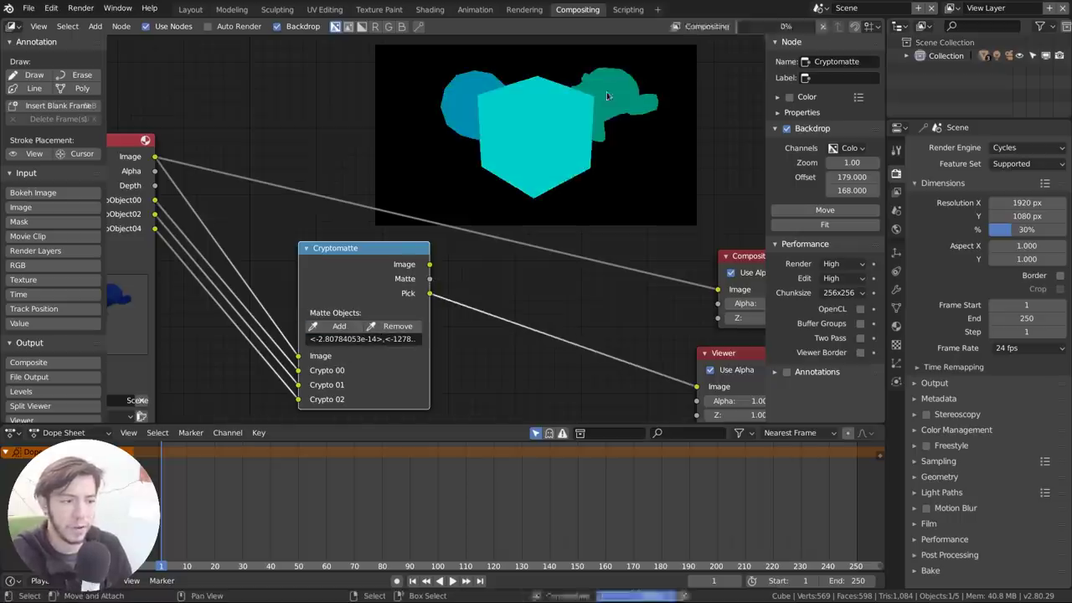
click(511, 151)
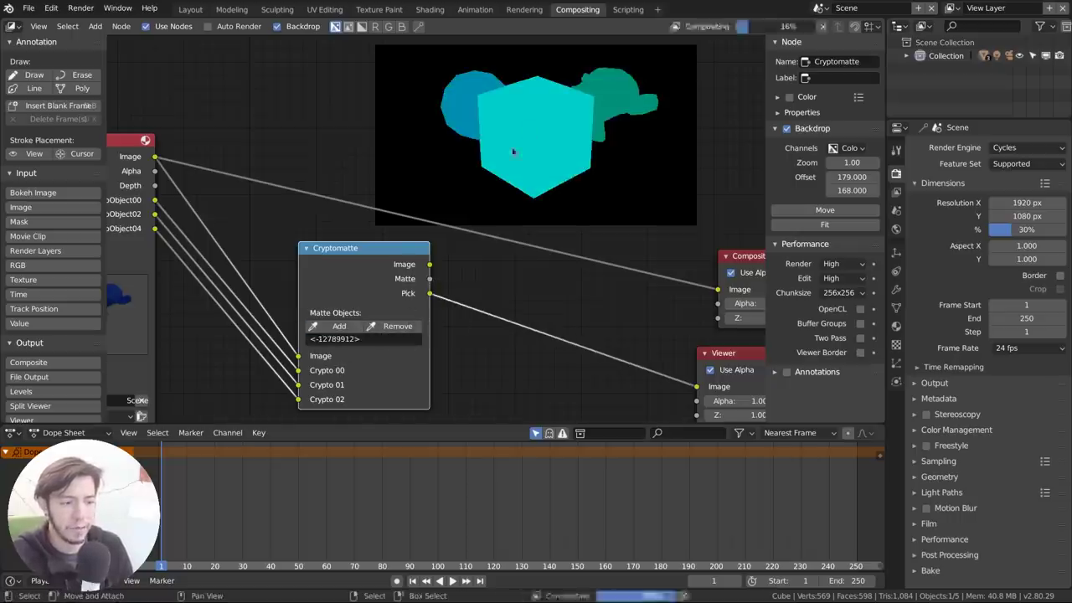
click(352, 326)
click(475, 81)
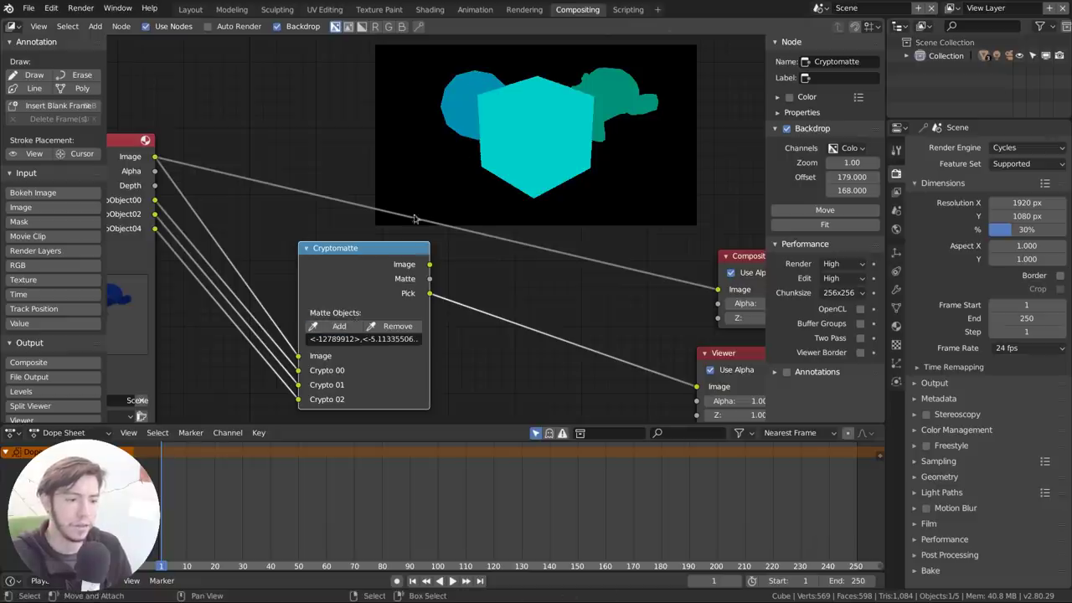
Cycle the Viewer through the Cryptomatte outputs to check the monkey and sphere selection, ending on Matte.
ctrl+shift+click(369, 282)
ctrl+shift+click(369, 282)
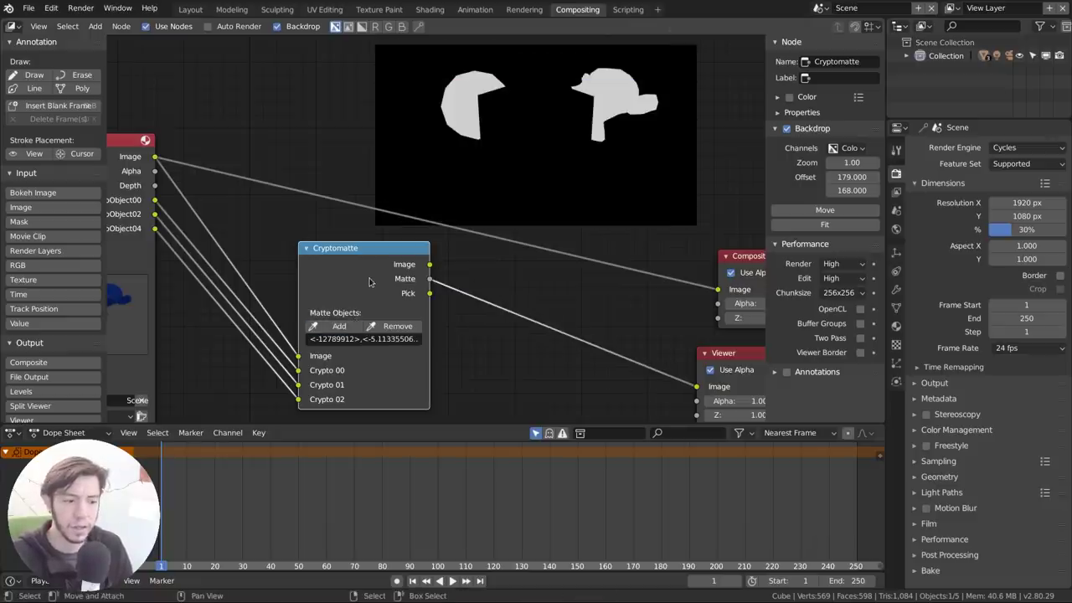
ctrl+shift+click(371, 283)
scroll(381, 272, down, 2)
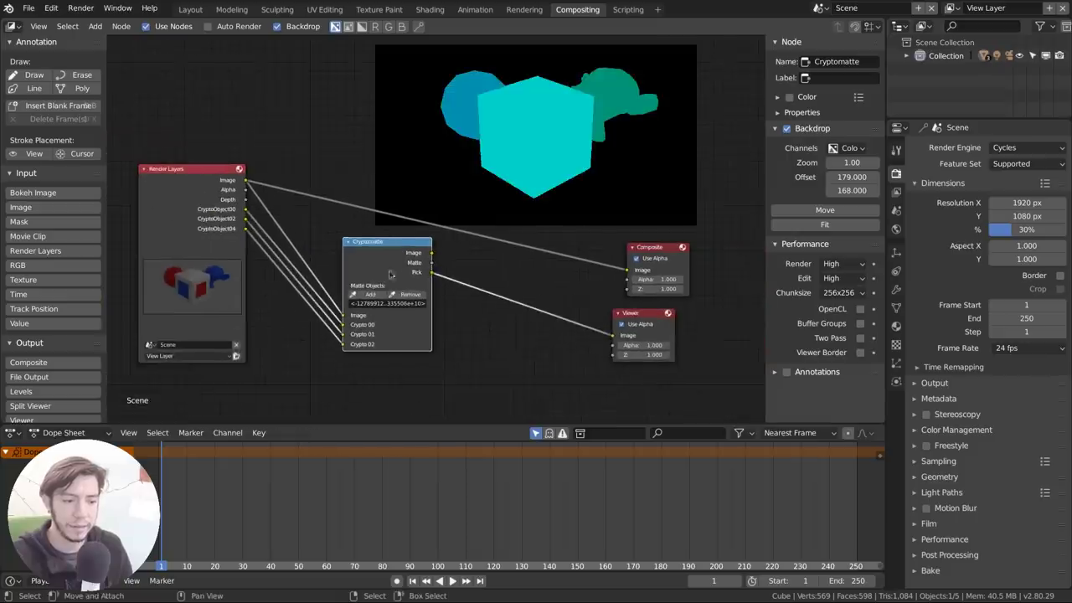
ctrl+shift+click(397, 264)
ctrl+shift+click(397, 264)
middle_drag(407, 263, 405, 300)
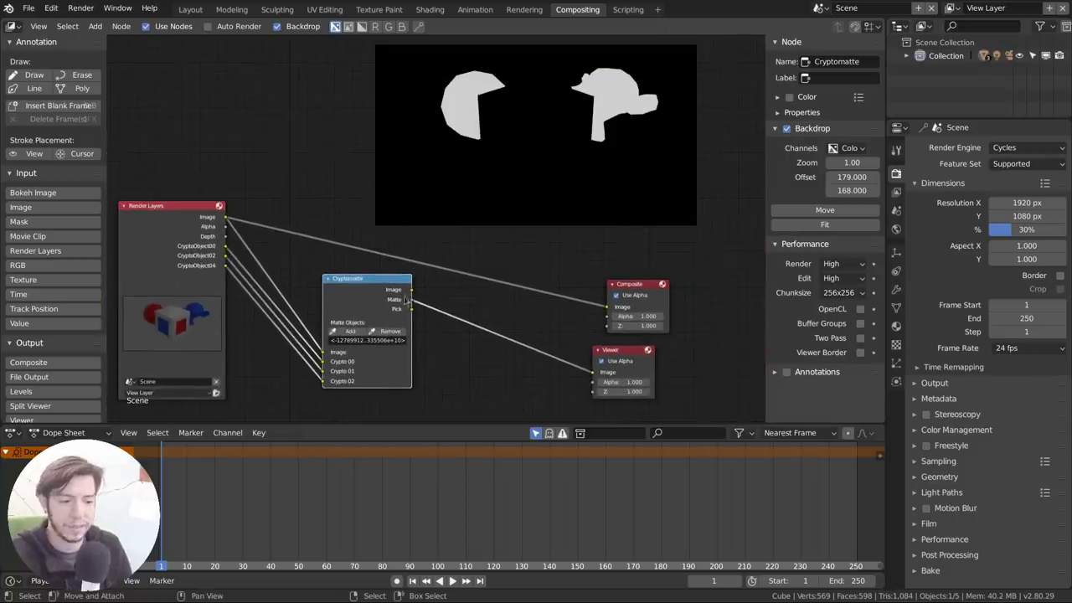
Insert a Hue Correct node before Composite, send its result to the Viewer and connect the Cryptomatte Matte output to its Fac.
drag(632, 283, 738, 254)
key(shift+a)
mouse_move(452, 273)
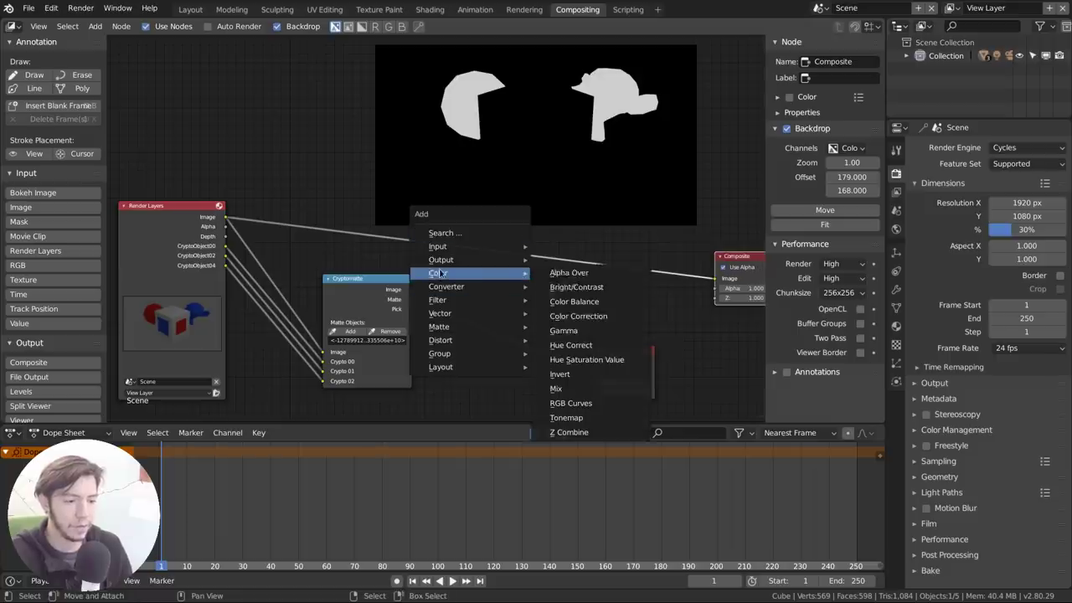
click(571, 345)
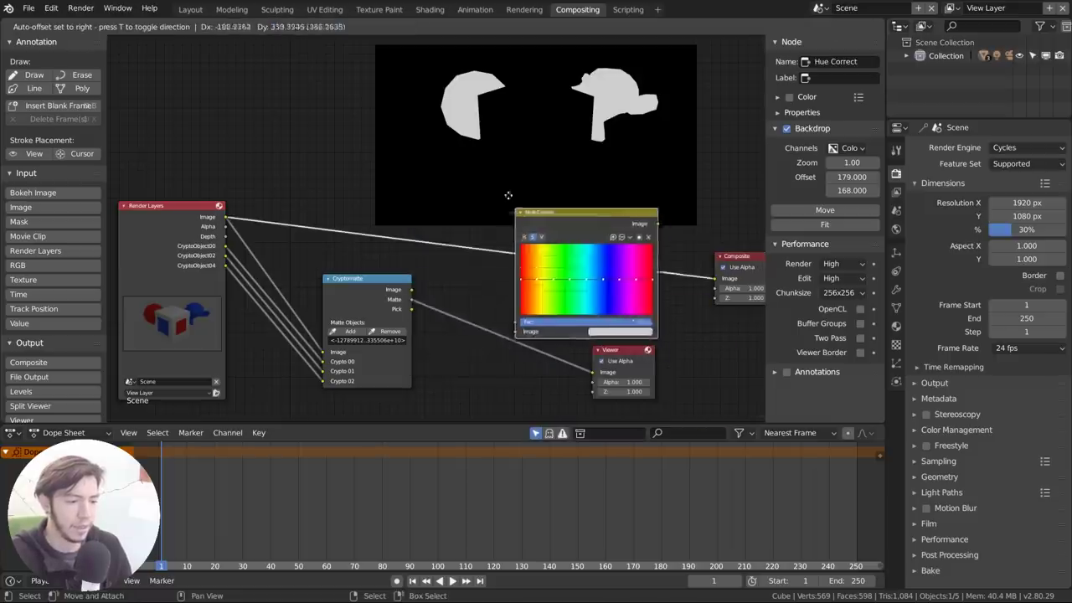
click(456, 238)
ctrl+shift+click(534, 174)
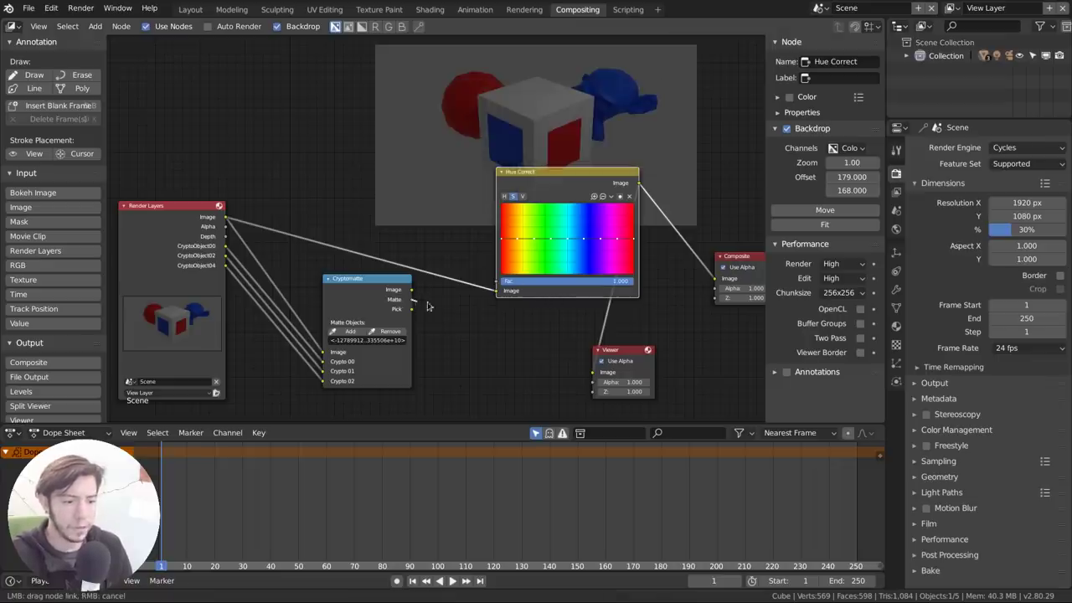
drag(412, 299, 500, 280)
Lower the blue control point of the Hue Correct node's hue curve to 0 to recolor the monkey.
scroll(370, 305, up, 3)
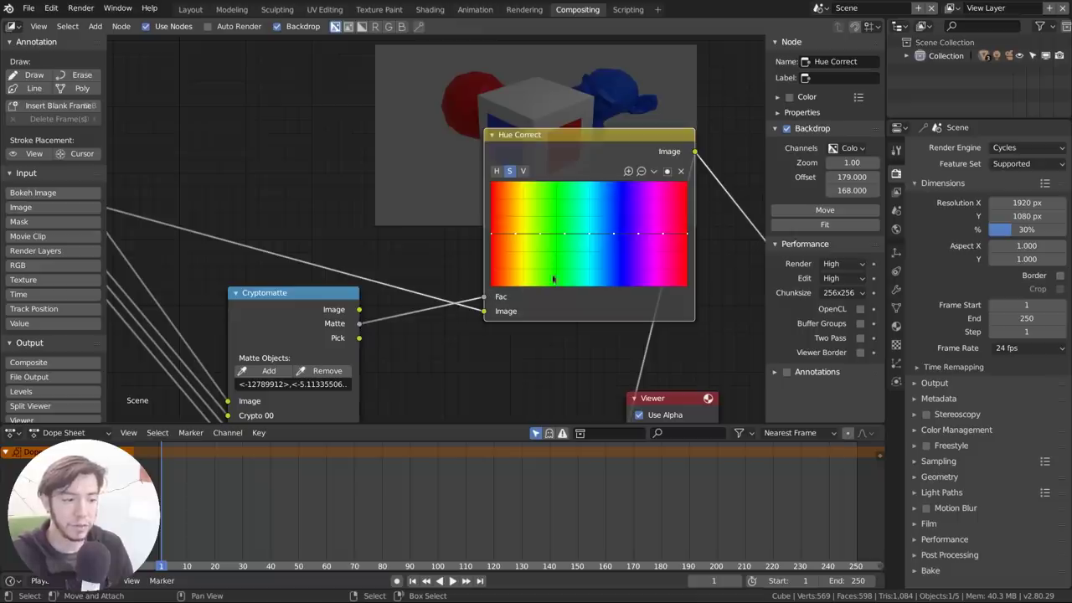
middle_drag(553, 279, 436, 346)
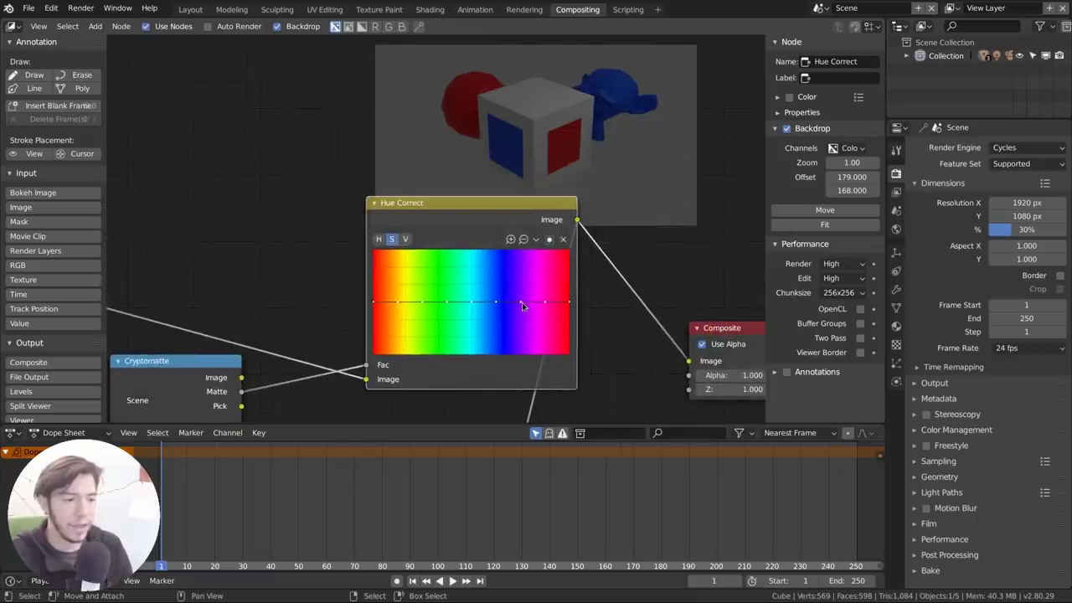
drag(522, 302, 496, 352)
click(383, 239)
scroll(504, 274, down, 2)
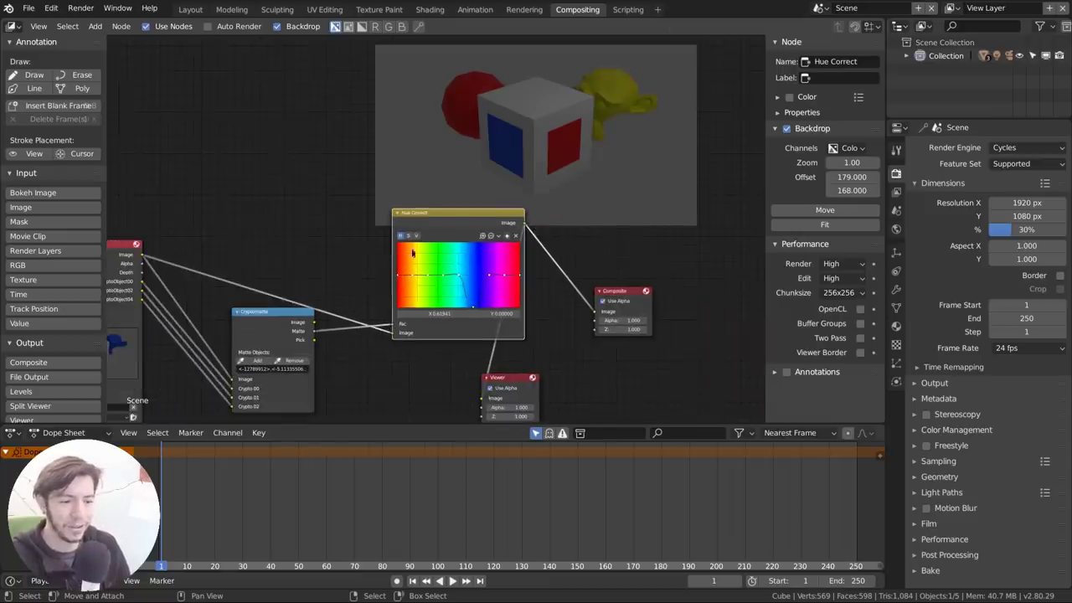
Move the Hue Correct node clear of its neighbours and enable the Cryptomatte Material pass alongside Object for the view layer.
drag(460, 222, 485, 201)
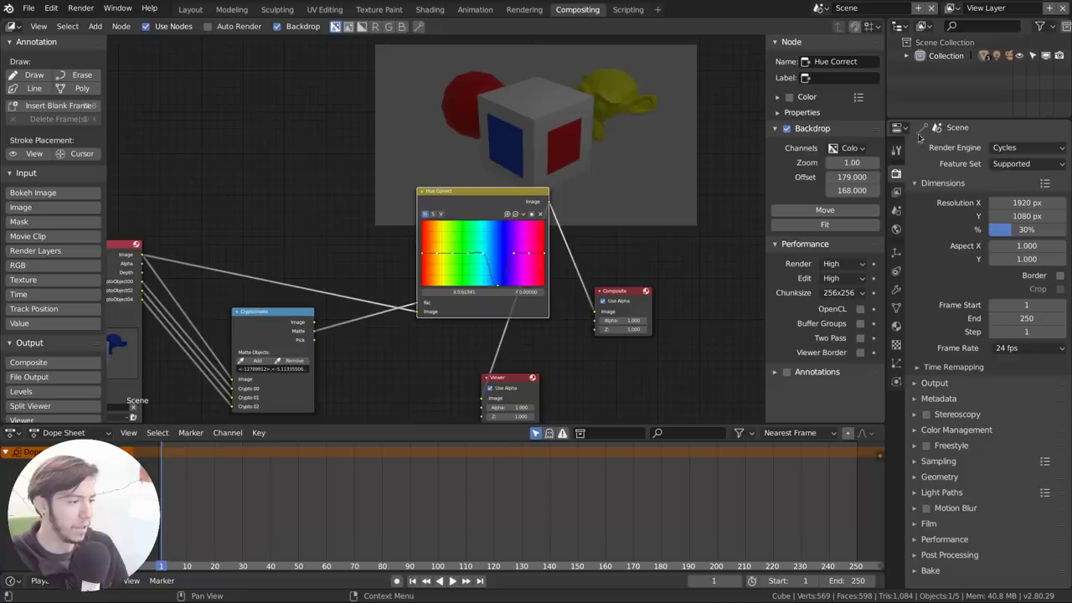
click(897, 191)
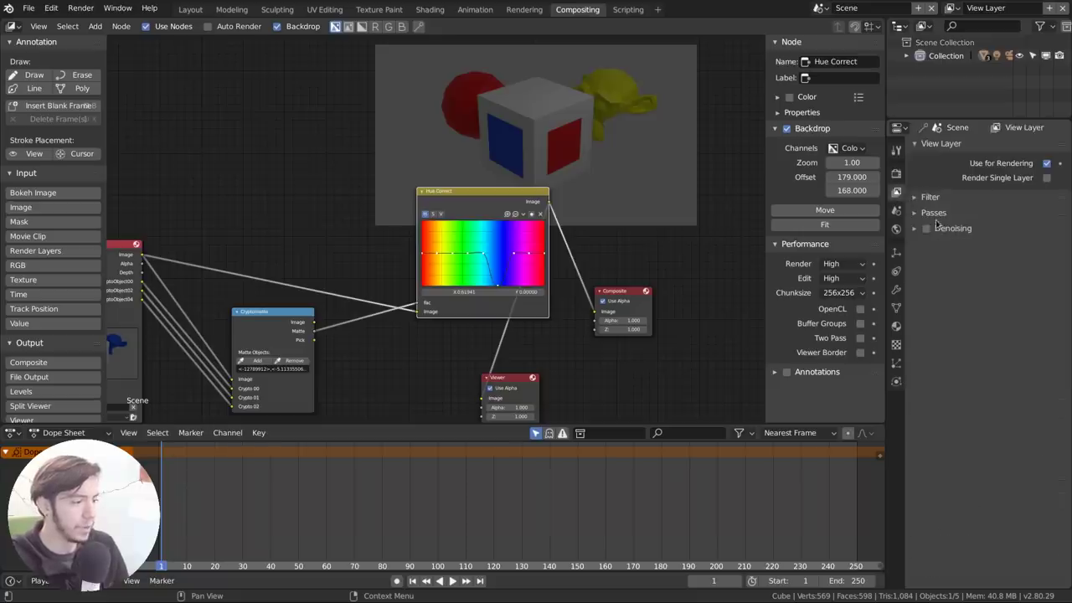
click(934, 214)
scroll(971, 335, down, 3)
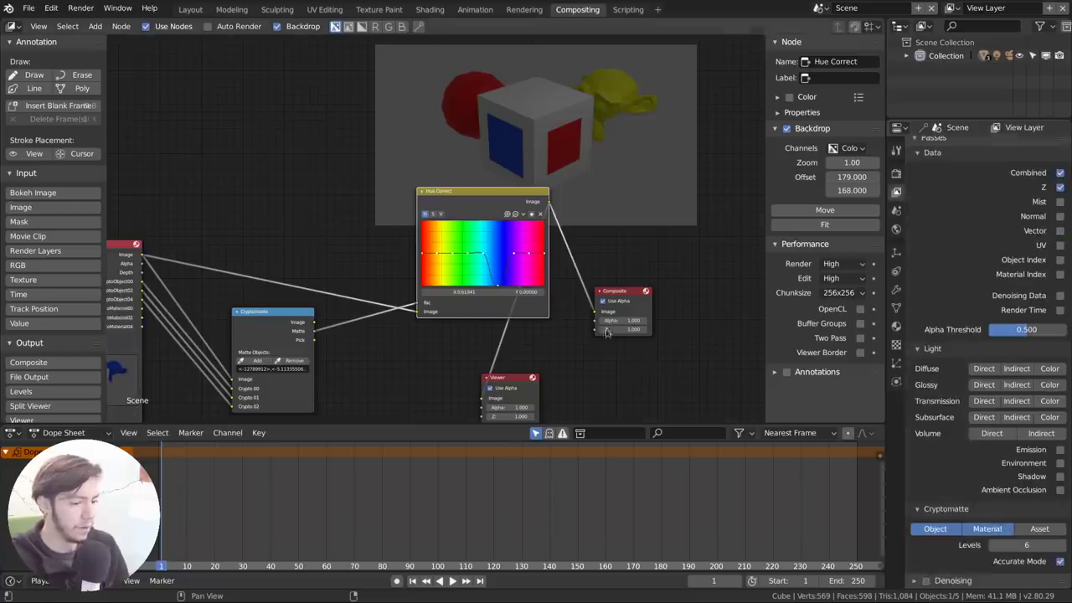
middle_drag(469, 335, 652, 316)
scroll(277, 313, up, 7)
middle_drag(344, 278, 356, 267)
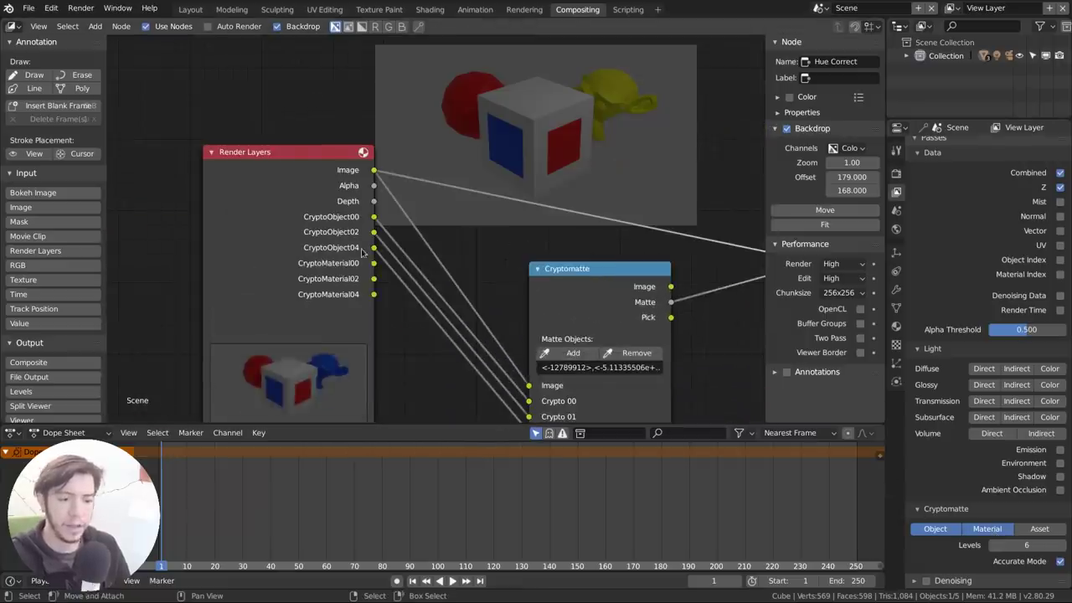
Reposition the Cryptomatte node and add two samples from the red sphere in the backdrop to its matte objects.
scroll(612, 282, down, 4)
middle_drag(536, 297, 469, 253)
drag(495, 225, 511, 174)
scroll(461, 192, down, 6)
middle_drag(597, 111, 489, 273)
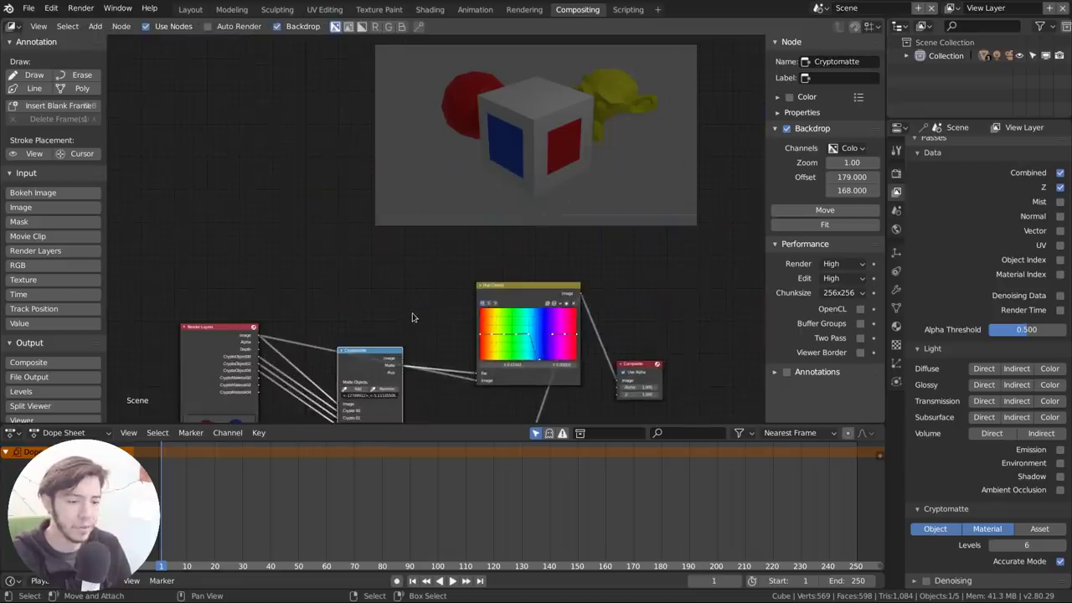
scroll(411, 318, up, 1)
click(375, 325)
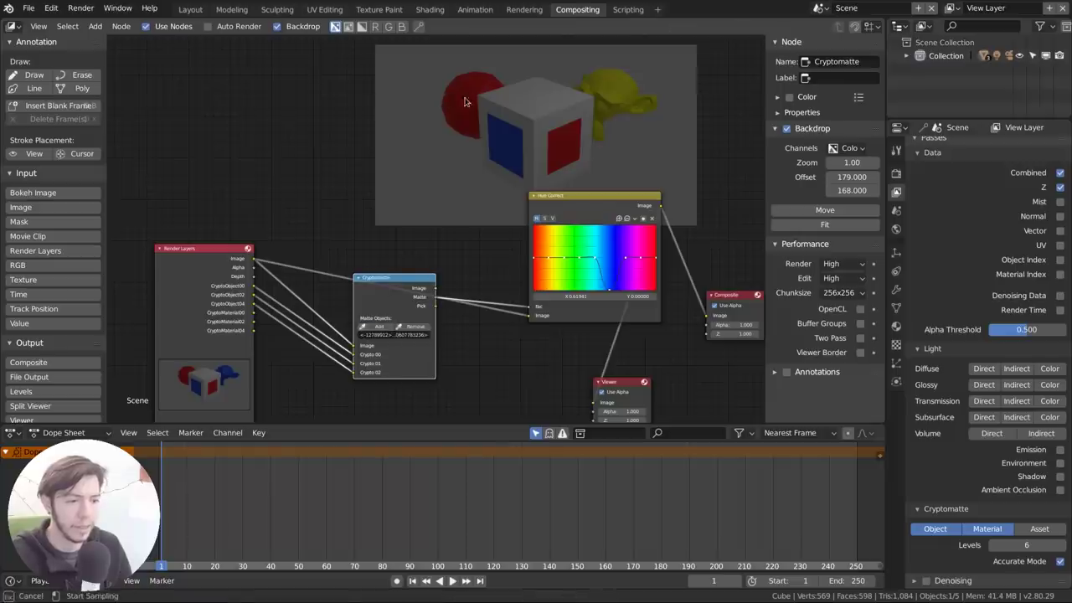
click(466, 102)
click(389, 327)
click(462, 105)
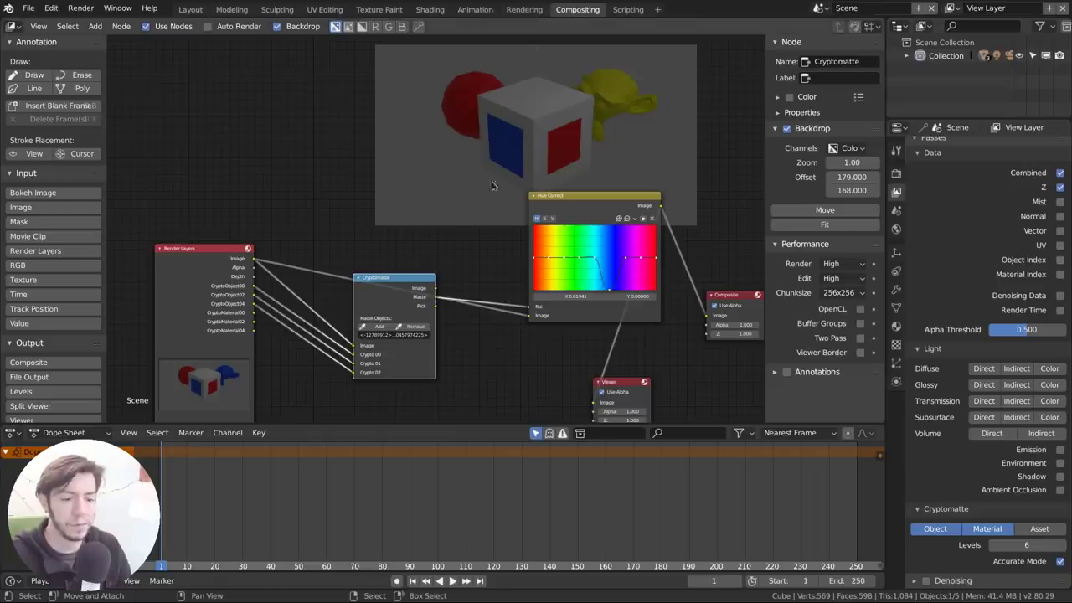
Turn the Dope Sheet area into a UV/Image Editor and enlarge it upward.
click(11, 432)
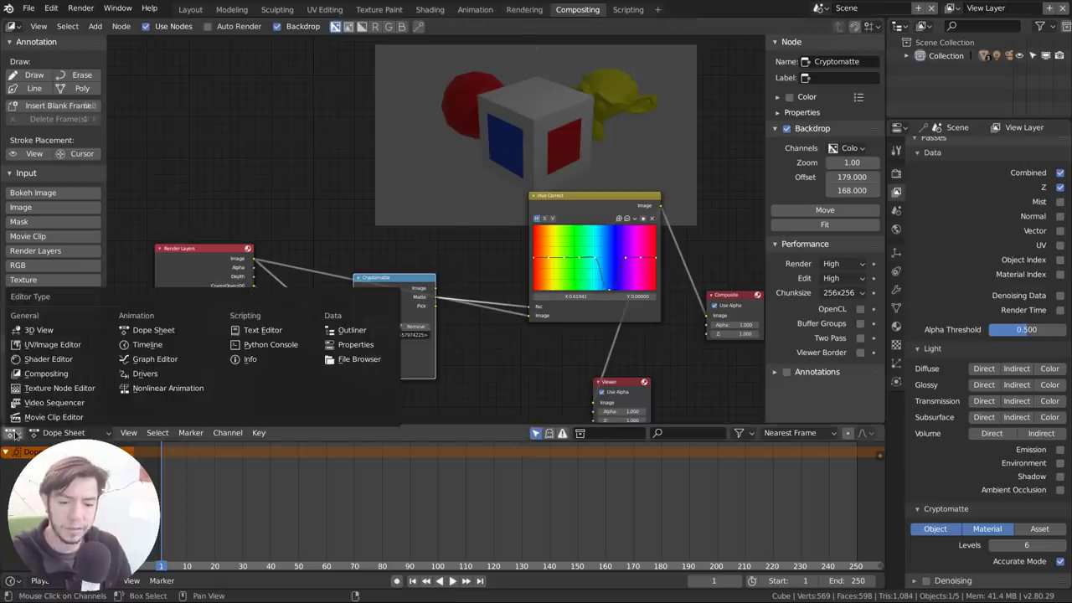
click(52, 345)
drag(268, 425, 274, 319)
click(388, 327)
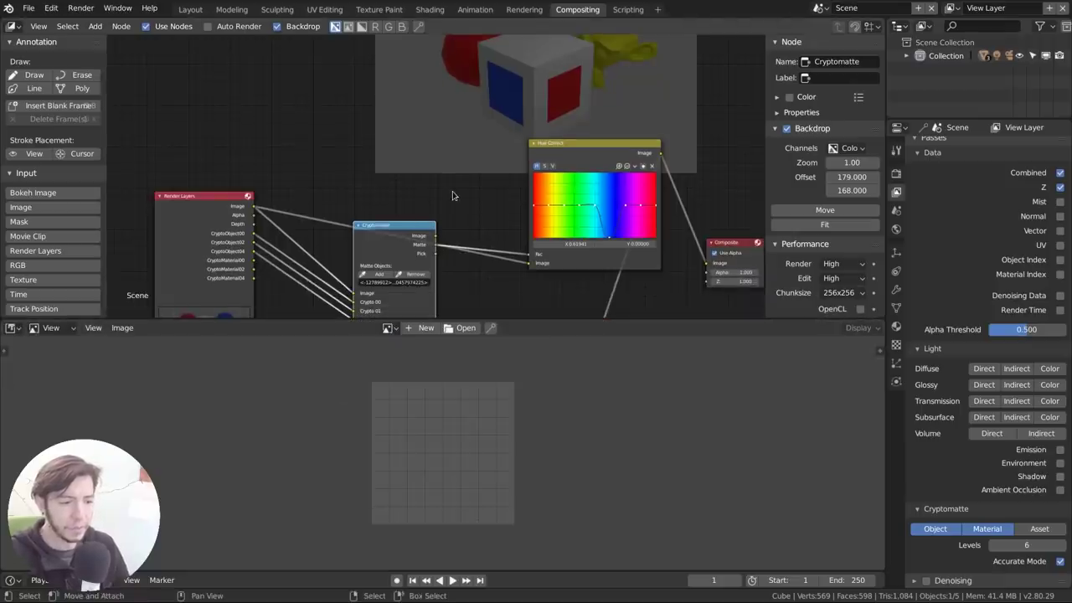
Open the recent file splash-pokedstudio.blend and enlarge the Viewer Node image area until the whole picture fits.
key(ctrl+shift+o)
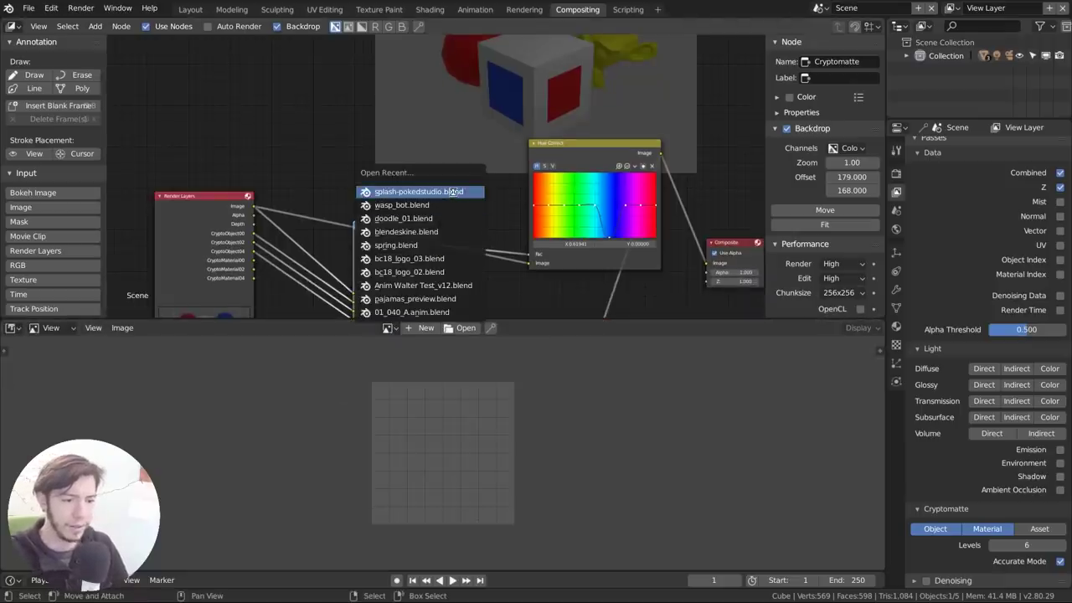
key(Return)
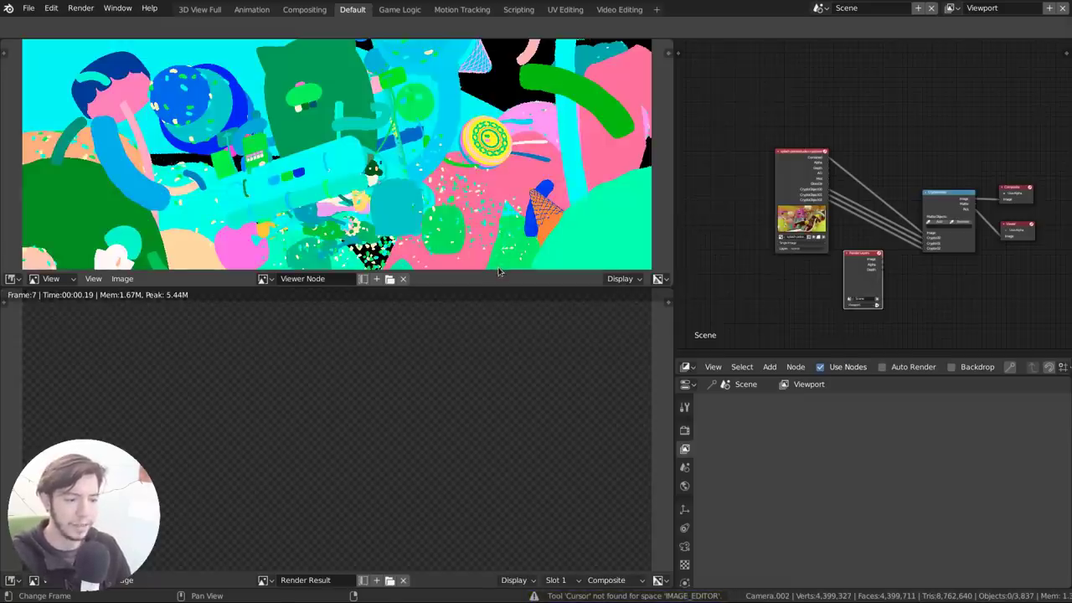
drag(505, 281, 510, 386)
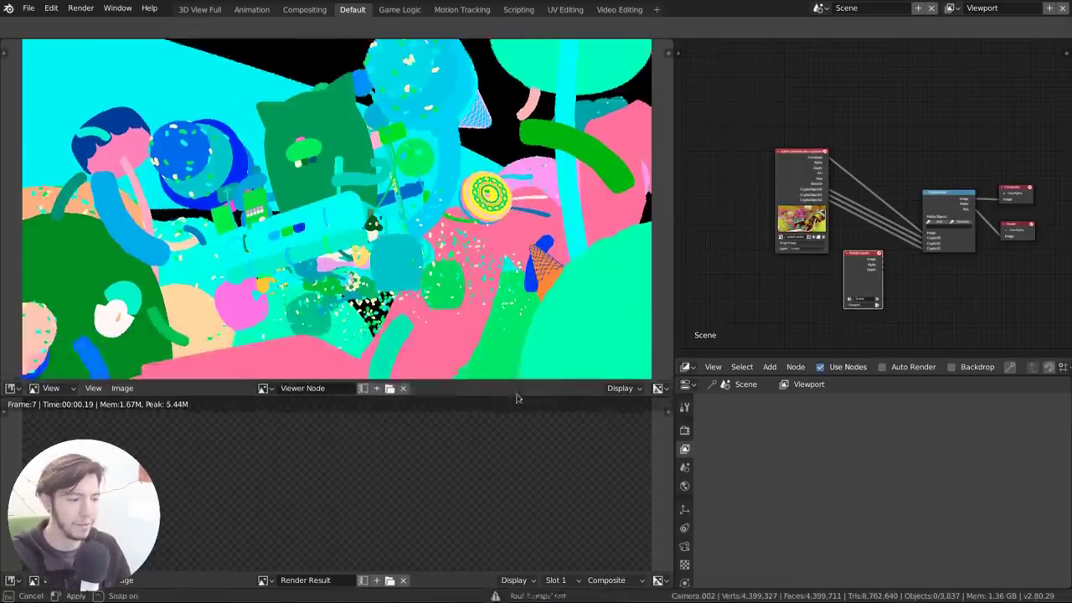
scroll(472, 208, down, 2)
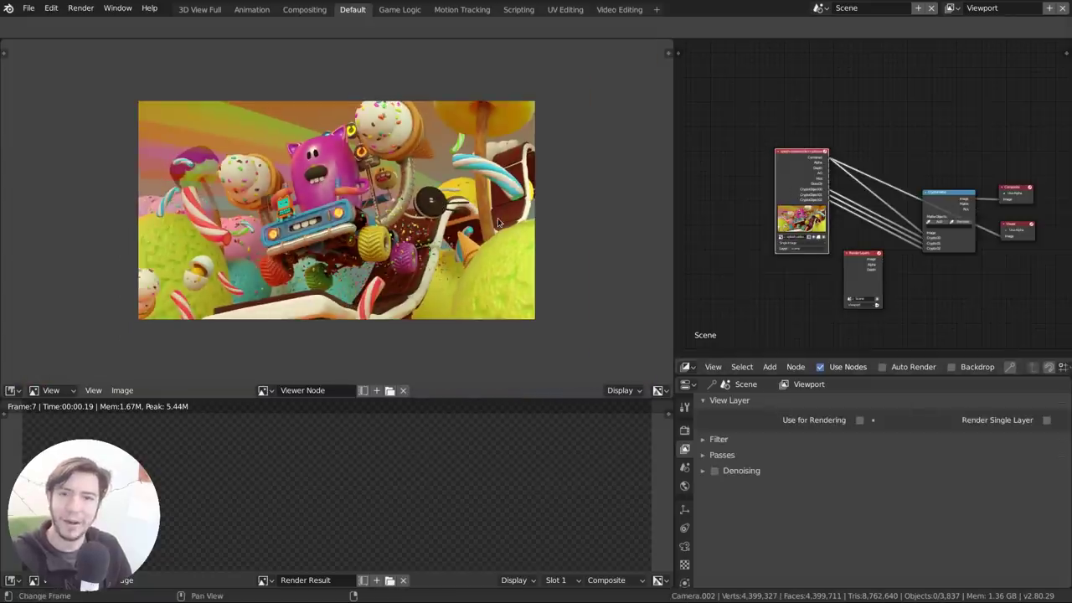
scroll(472, 214, up, 1)
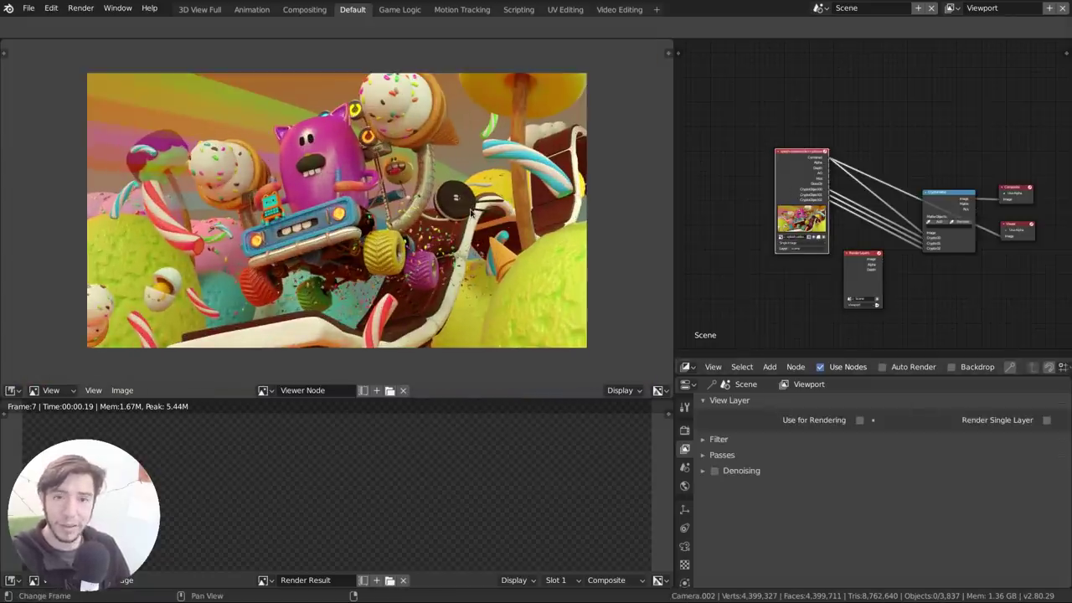
Cycle the Viewer from the source image through the Cryptomatte outputs, ending on Pick.
middle_drag(956, 197, 898, 193)
ctrl+shift+click(791, 161)
scroll(831, 212, up, 2)
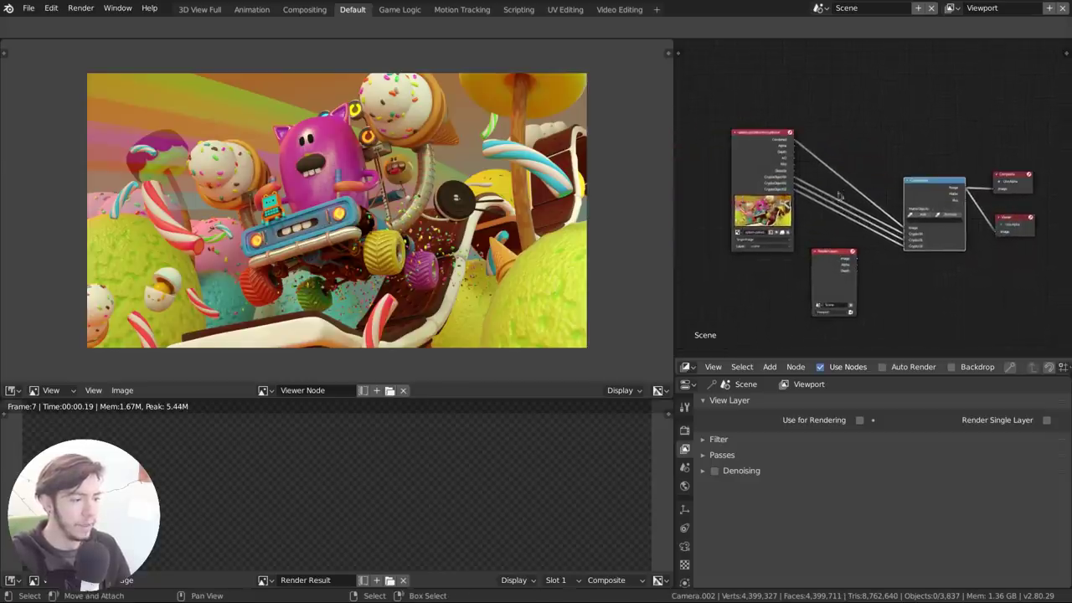
ctrl+shift+click(950, 185)
ctrl+shift+click(950, 186)
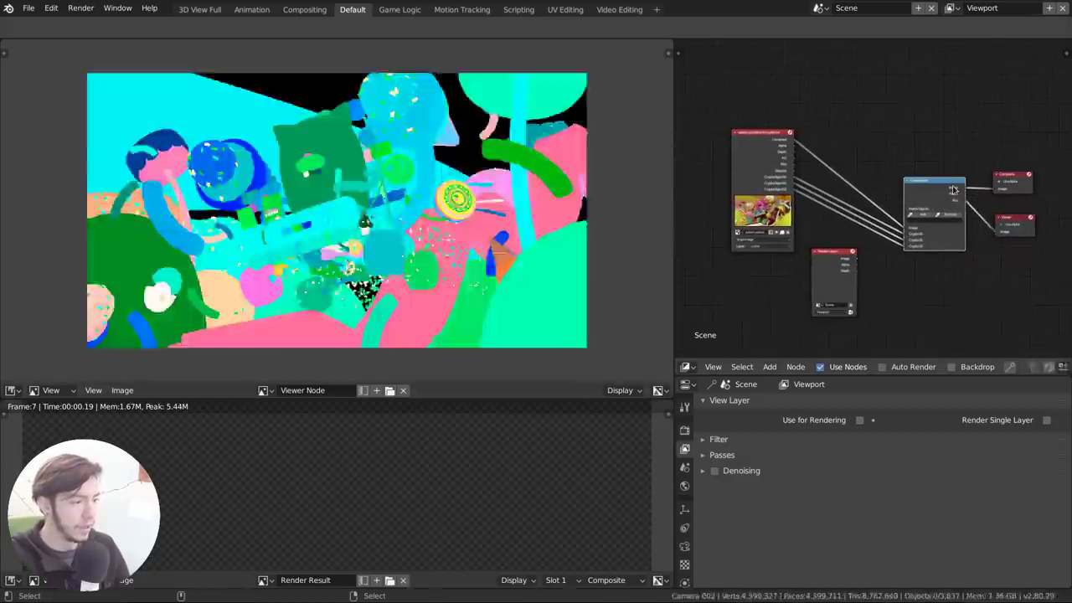
Add the pink character's body to the Cryptomatte matte objects by picking it in the Viewer image, and fit the render result in its area.
middle_drag(855, 193, 841, 166)
scroll(792, 160, up, 6)
scroll(844, 167, up, 4)
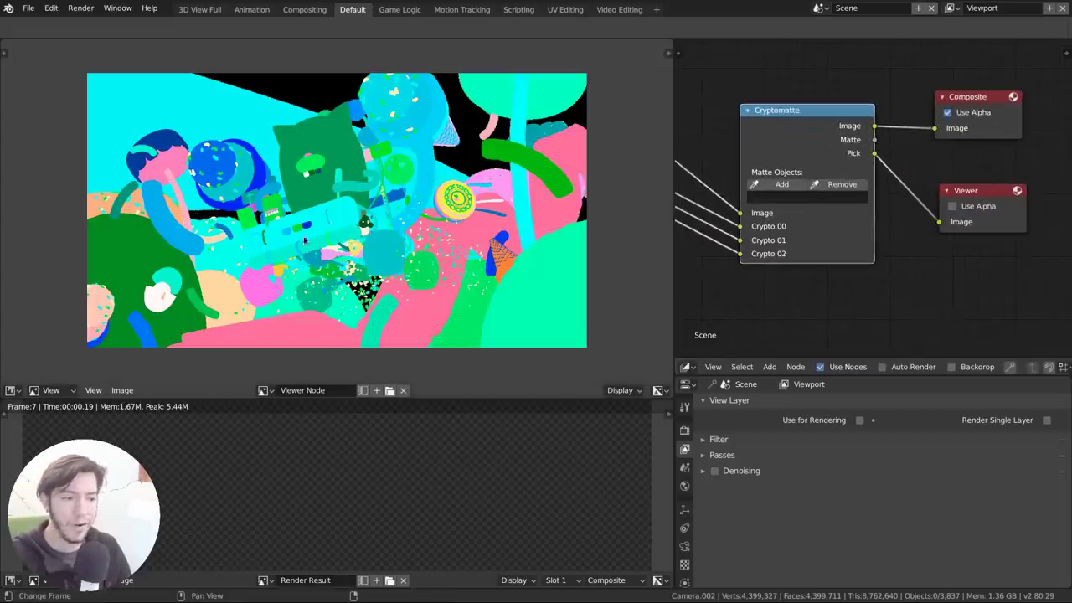
middle_drag(382, 202, 411, 197)
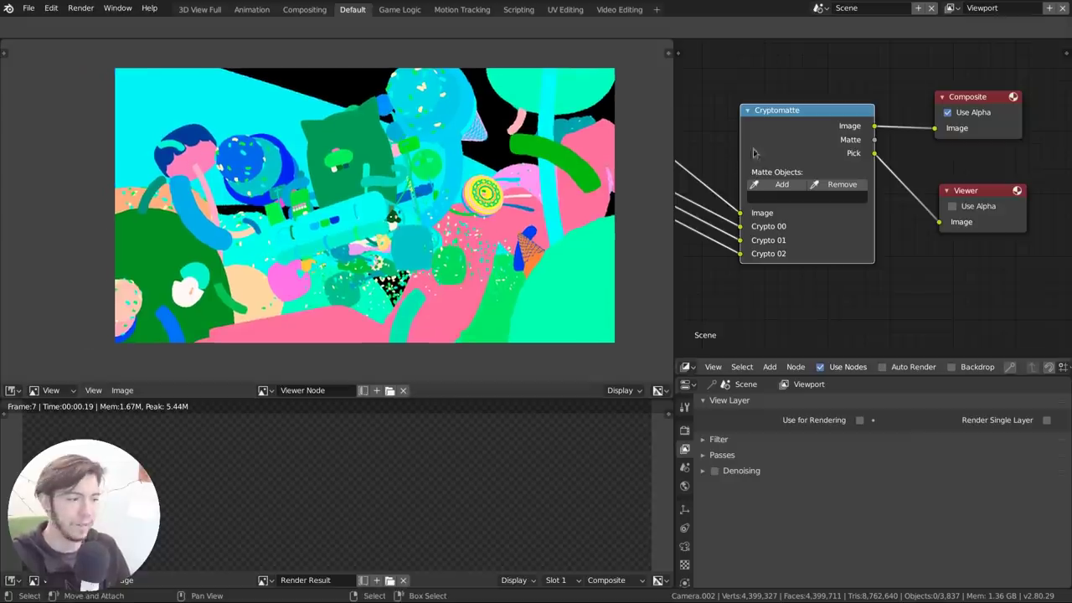
middle_drag(799, 122, 857, 111)
click(840, 173)
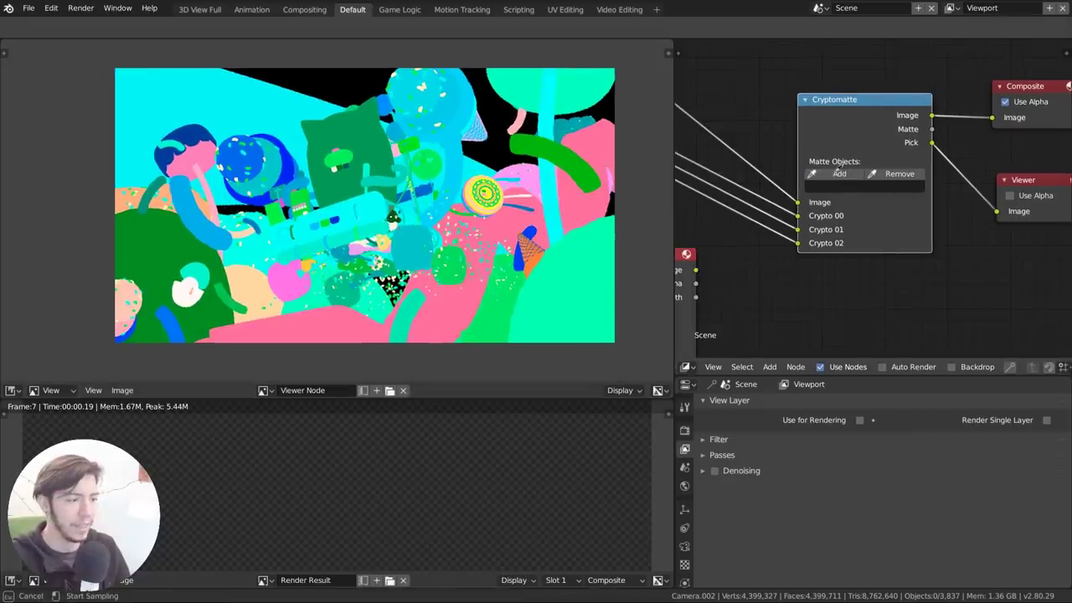
click(308, 181)
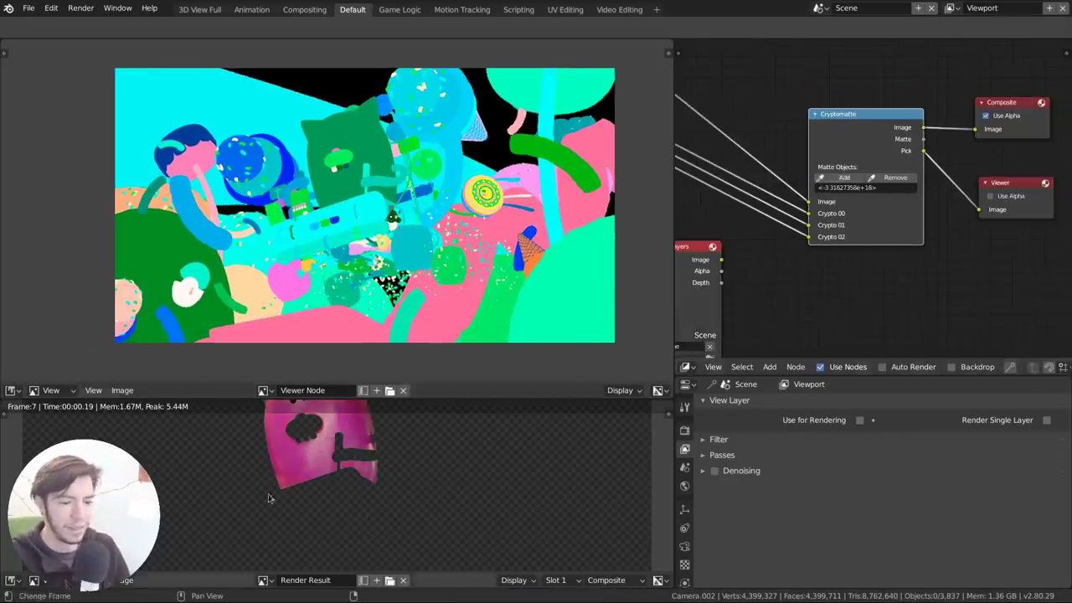
key(Home)
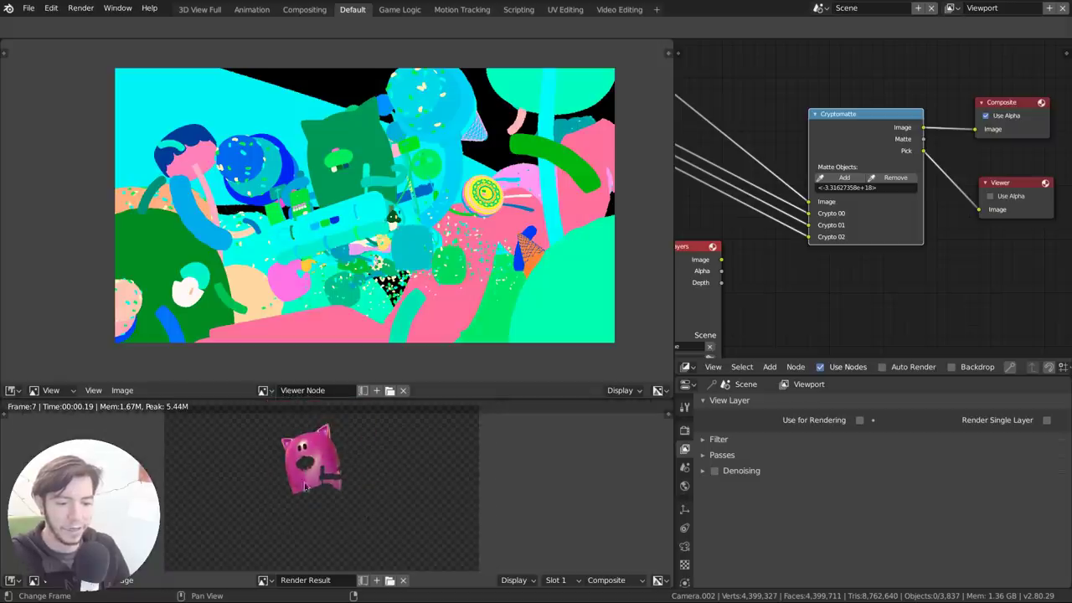
Move the Composite node aside and add the round disc, the orange treetop and the striped candy cane to the matte objects.
middle_drag(885, 190, 807, 225)
drag(924, 140, 950, 124)
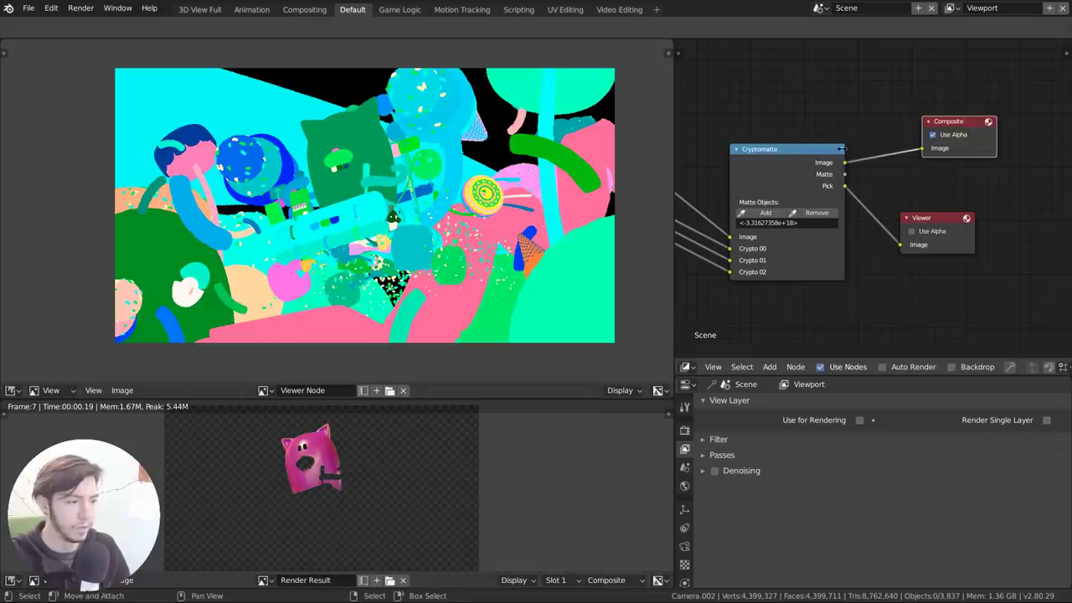
click(765, 213)
click(484, 193)
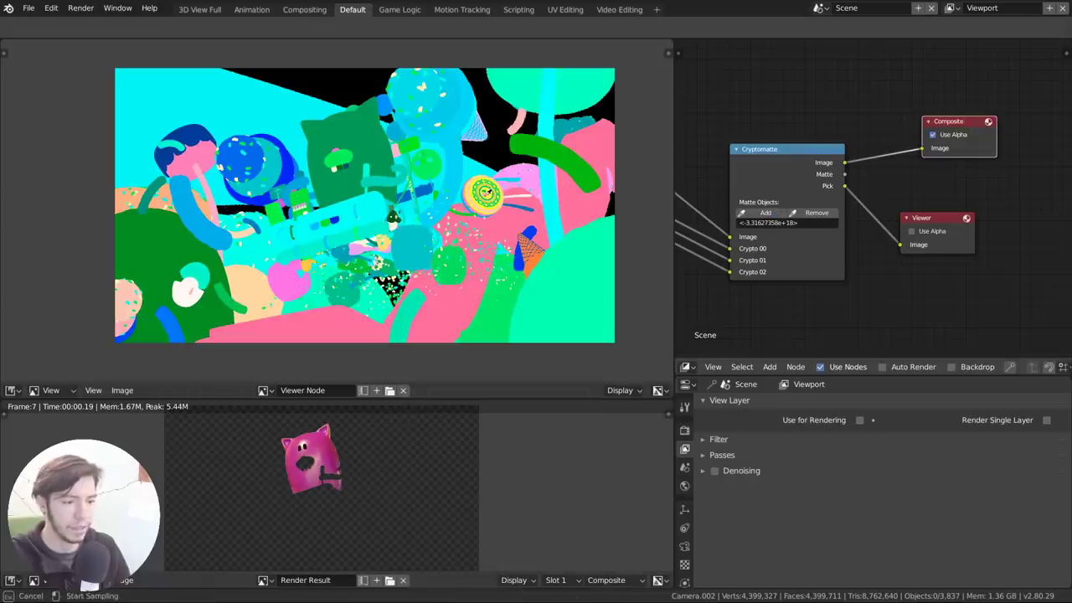
click(771, 212)
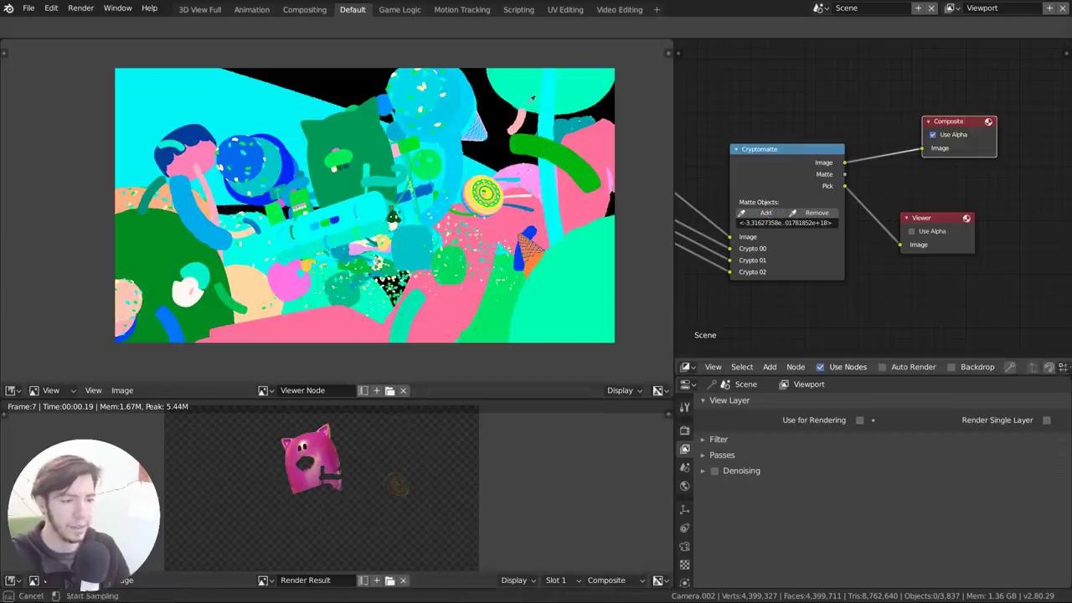
click(578, 92)
click(762, 213)
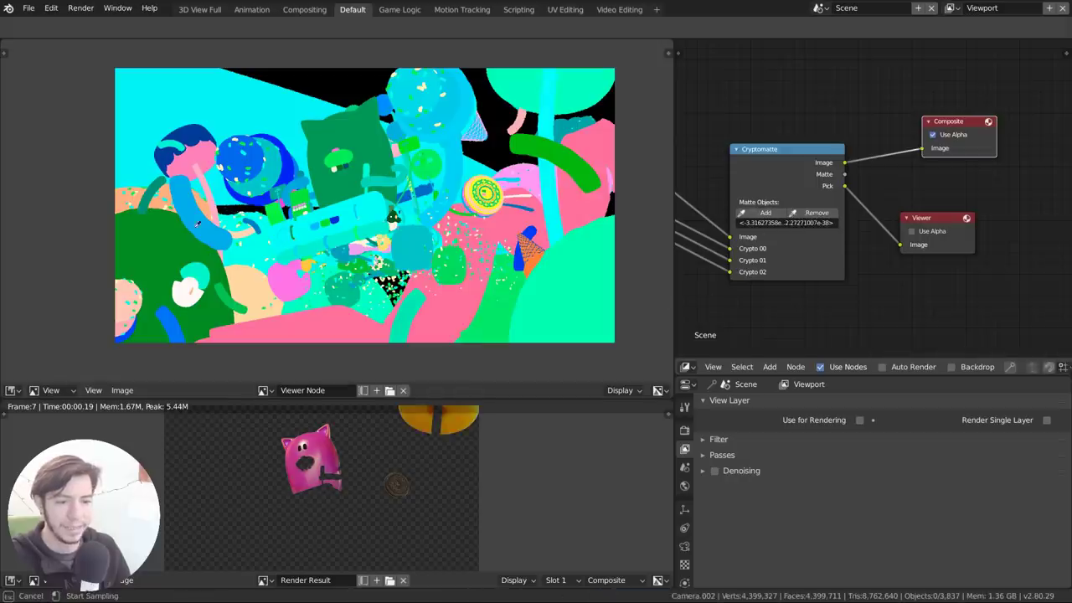
click(198, 223)
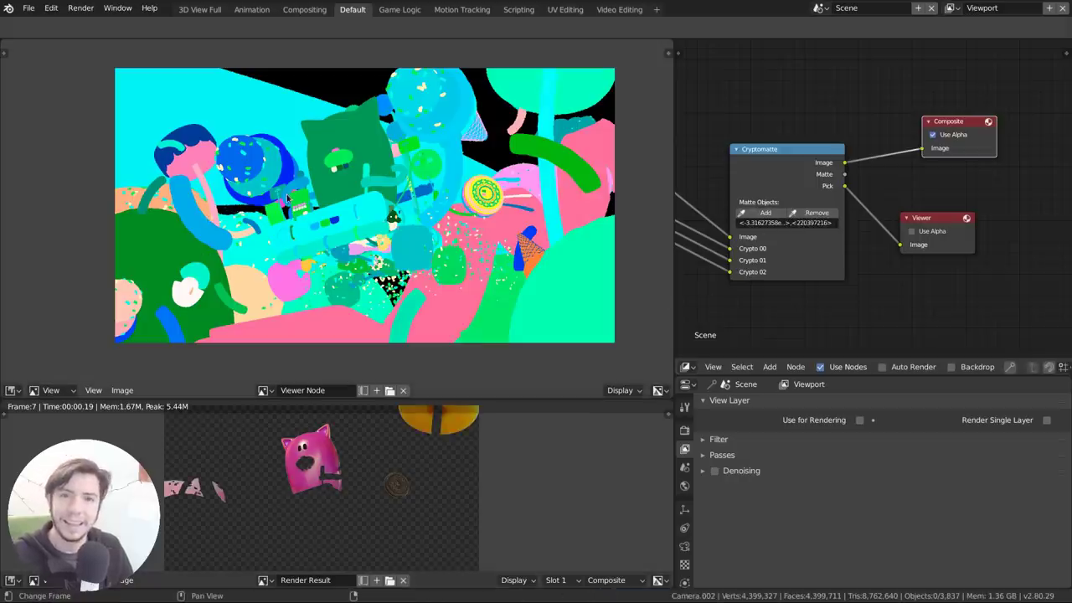
Switch to the web browser, leave the full-screen video and review the builds on builder.blender.org/download in a new tab.
key(alt+Tab)
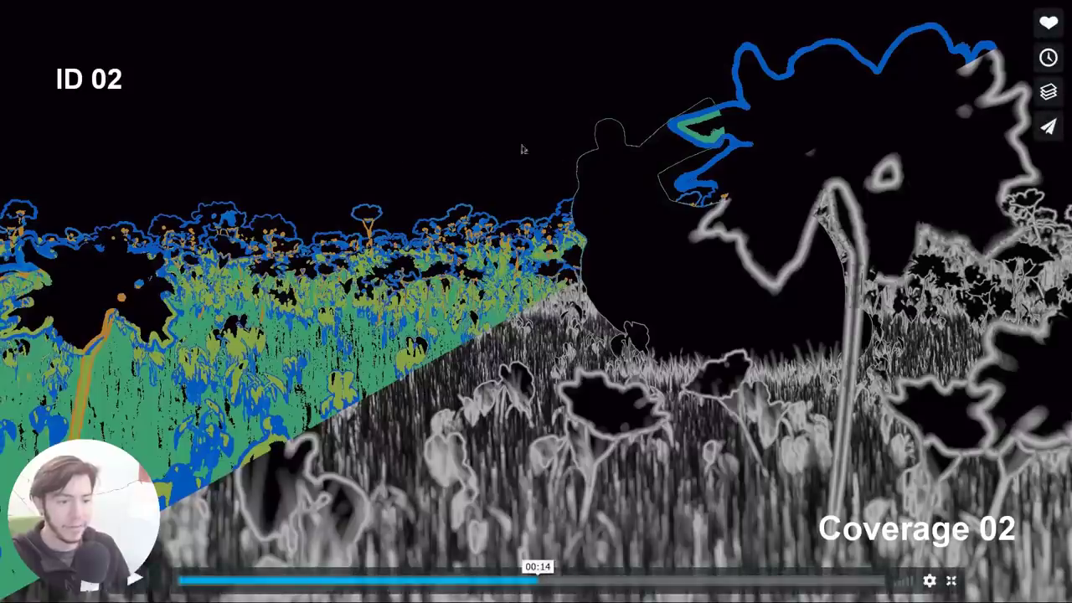
key(Escape)
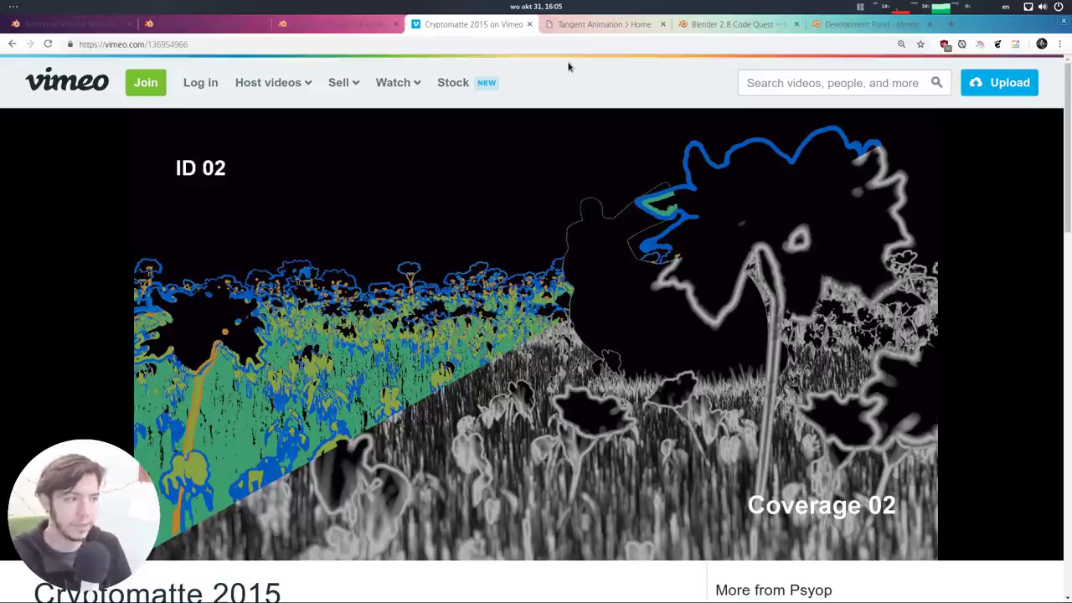
key(ctrl+t)
text(bui)
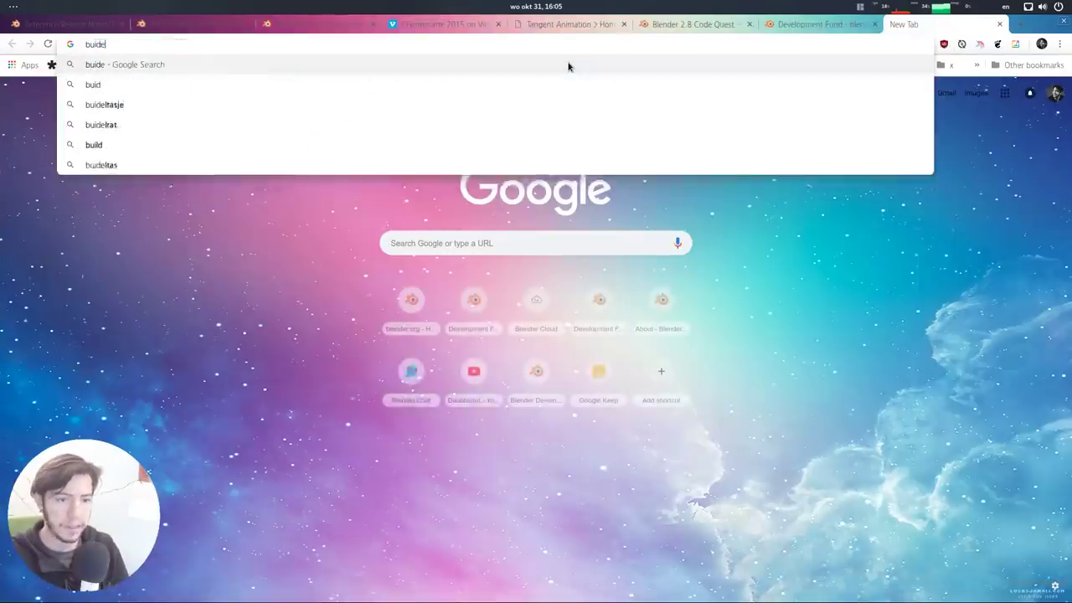
text(lder)
key(Return)
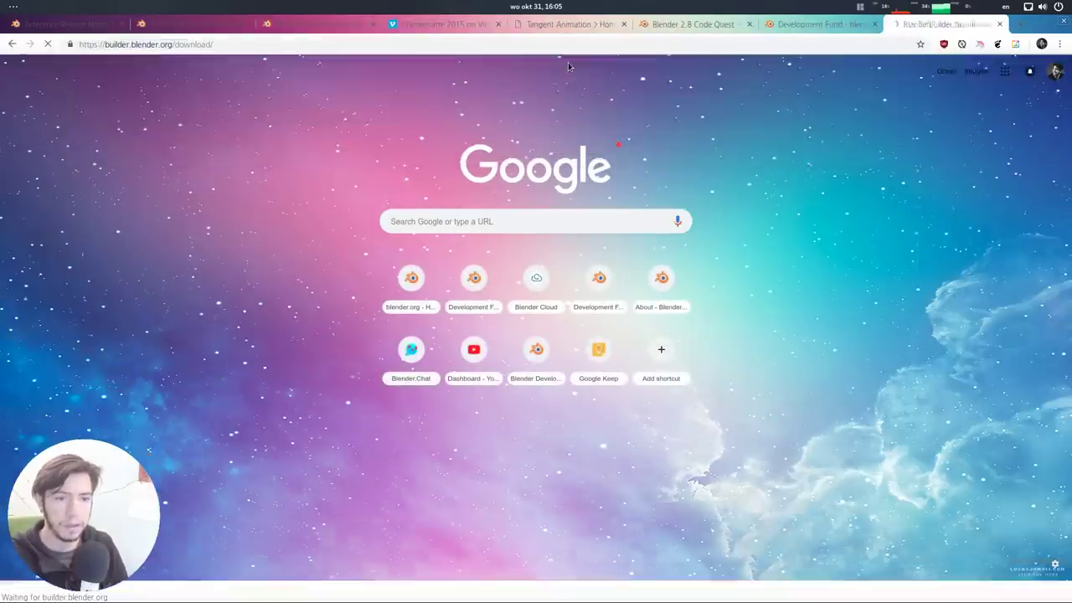
scroll(582, 168, down, 3)
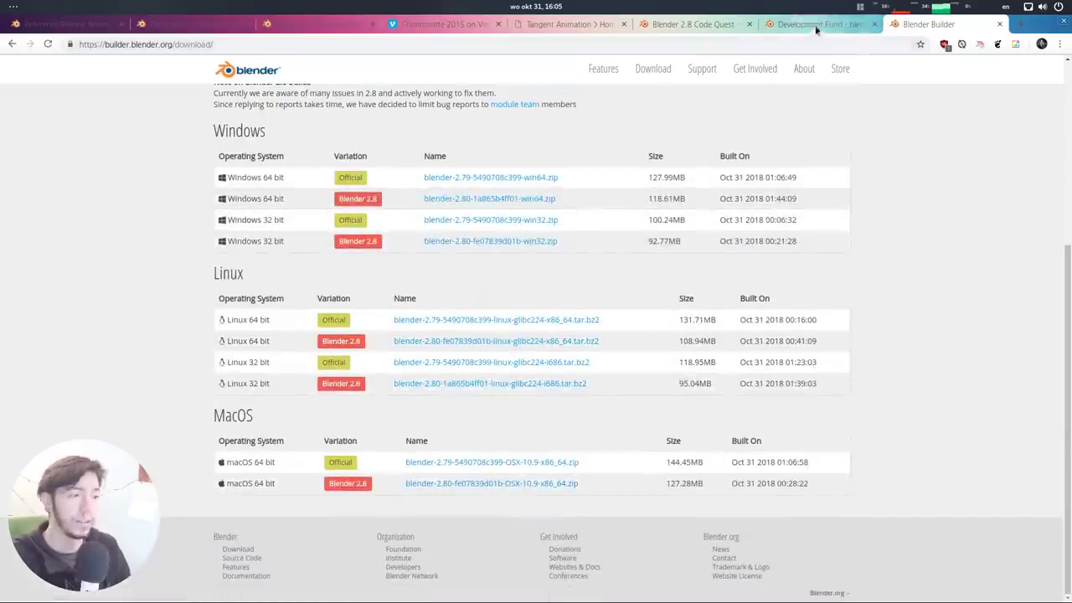
Look through the open Blender Development Fund, Cryptomatte 2015 video and Tangent Animation pages.
click(821, 25)
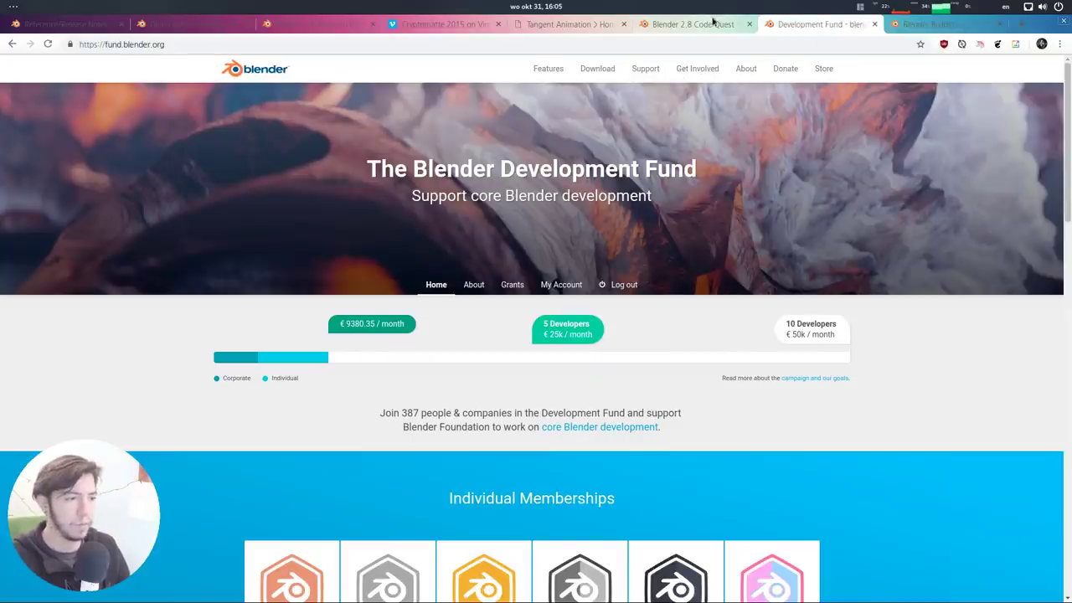
click(463, 25)
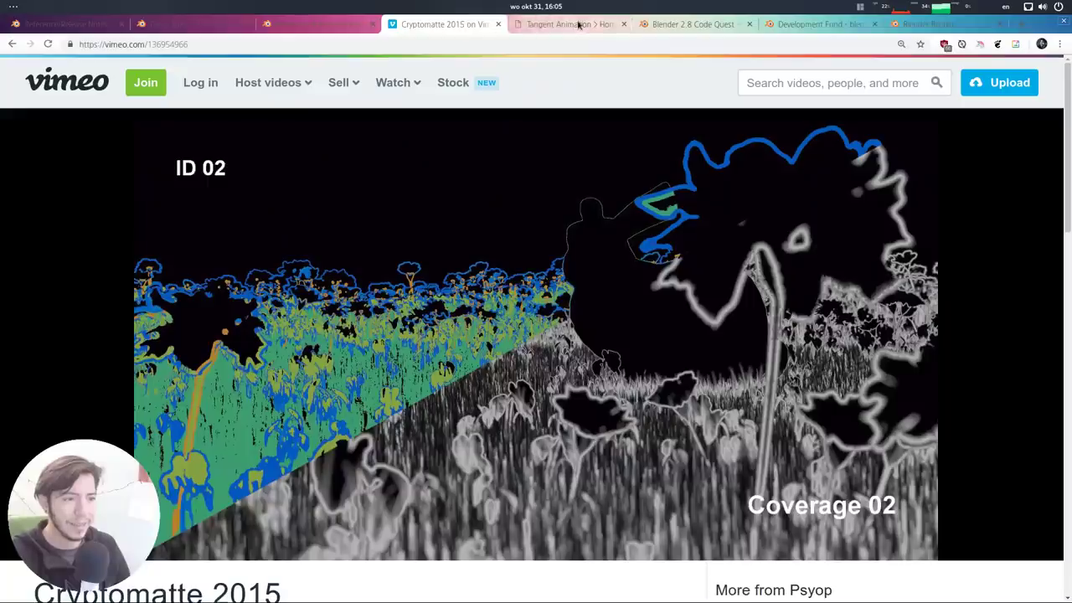
click(557, 25)
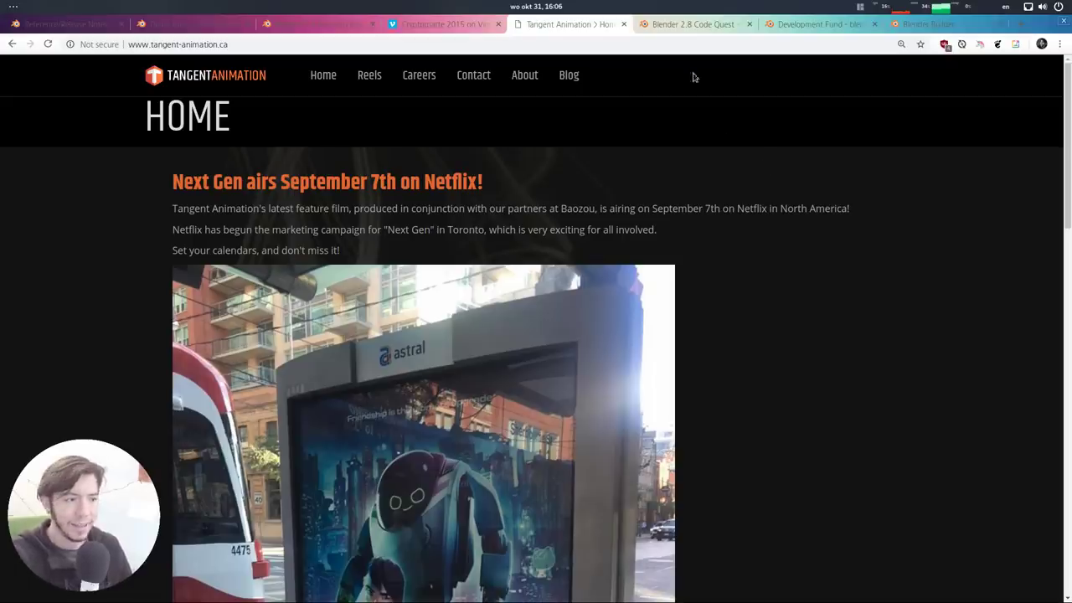
scroll(784, 213, down, 5)
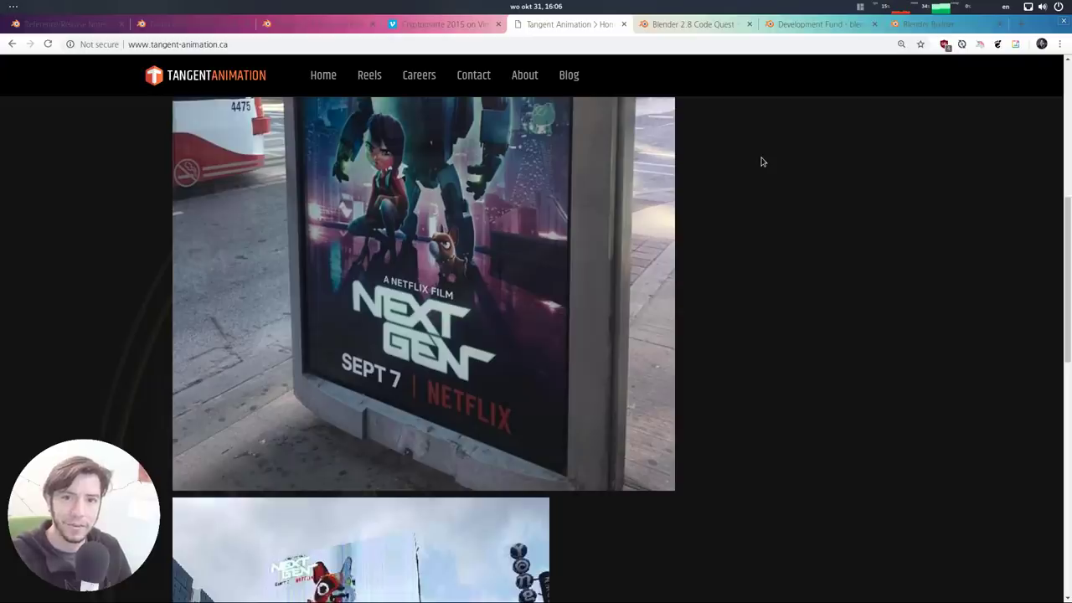
Review the sponsors on the Blender 2.8 Code Quest page, then return to the Tangent Animation home page.
scroll(797, 224, up, 2)
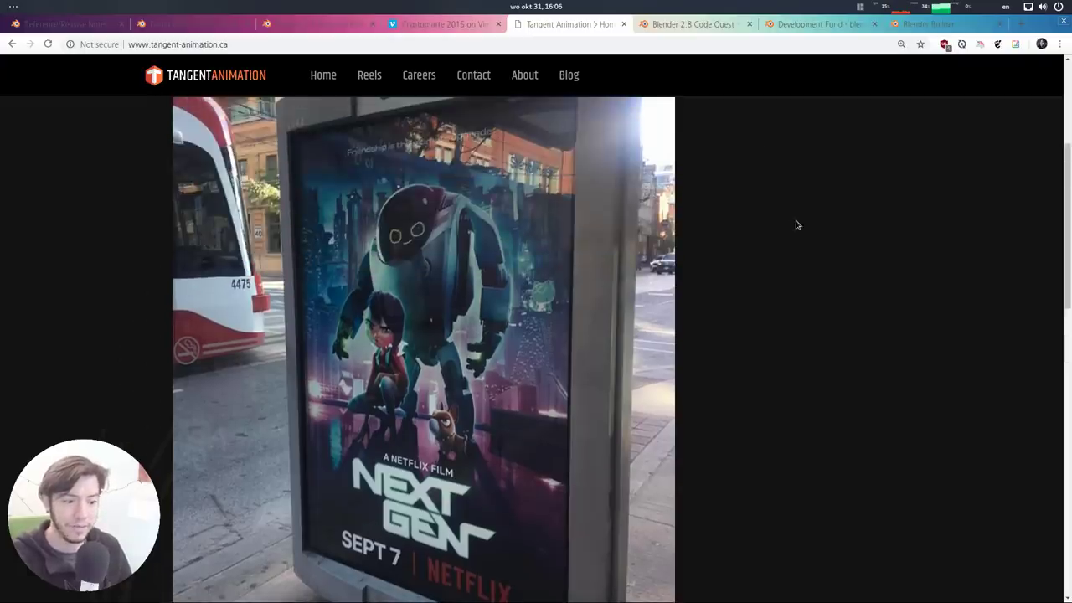
scroll(775, 188, up, 4)
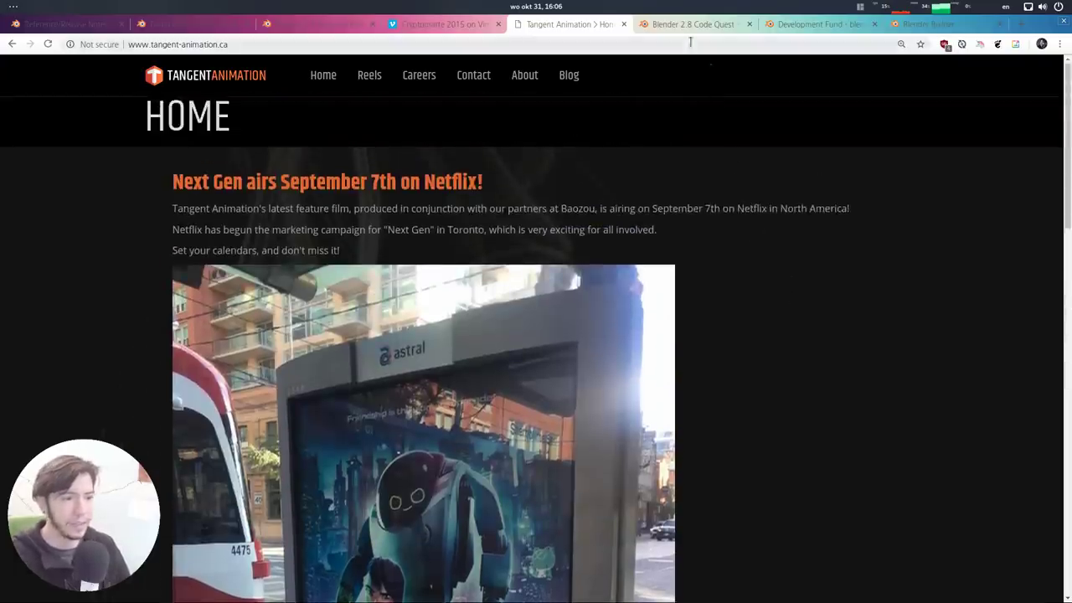
click(716, 25)
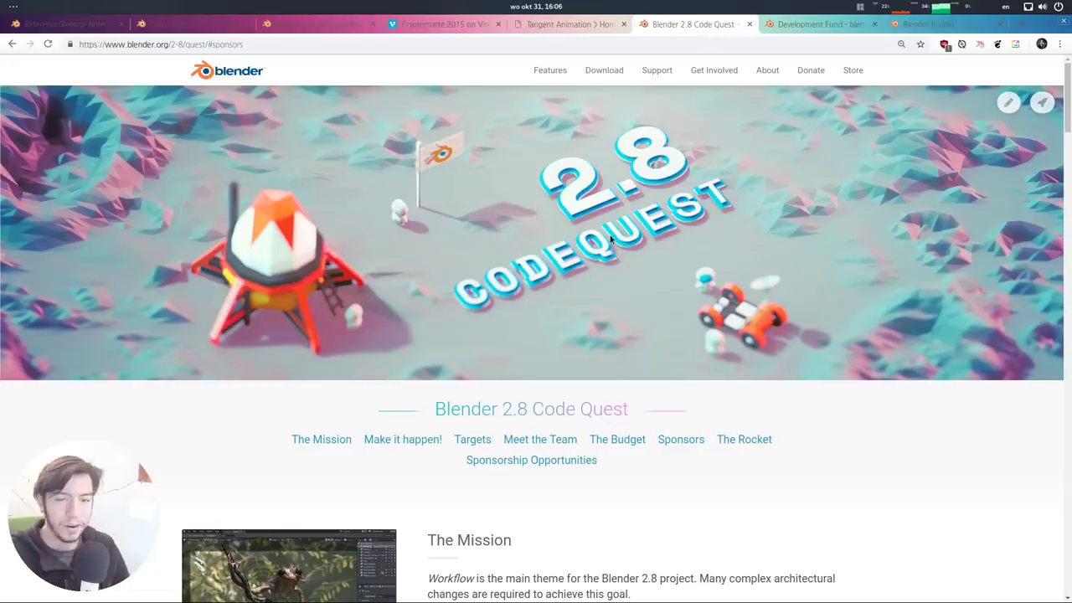
click(687, 442)
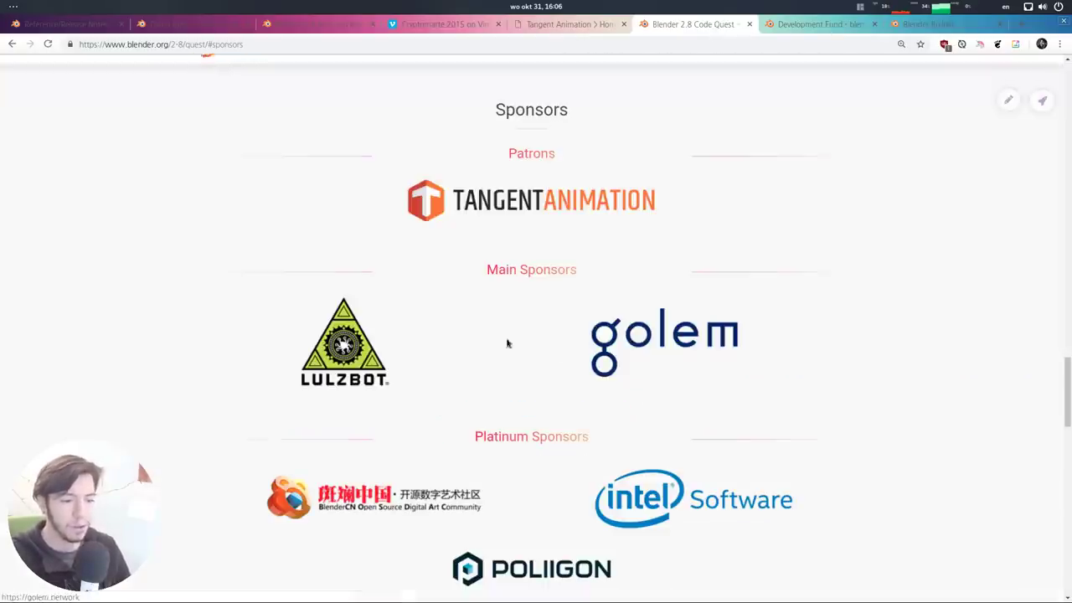
click(591, 26)
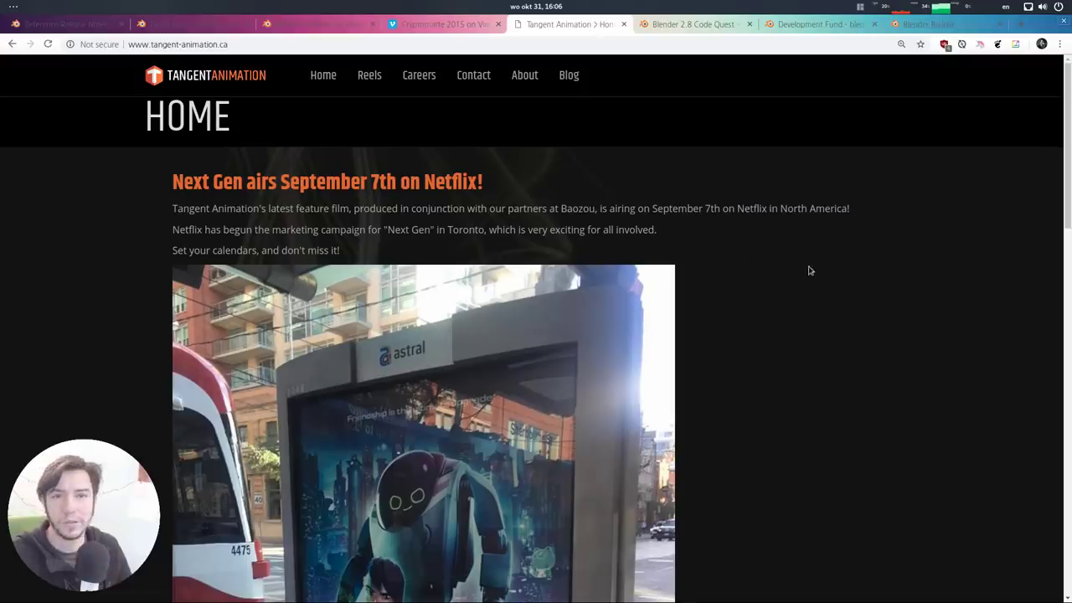
Close the Blender 2.8 Code Quest and Tangent Animation pages and show the Blender Demo Files page.
click(749, 25)
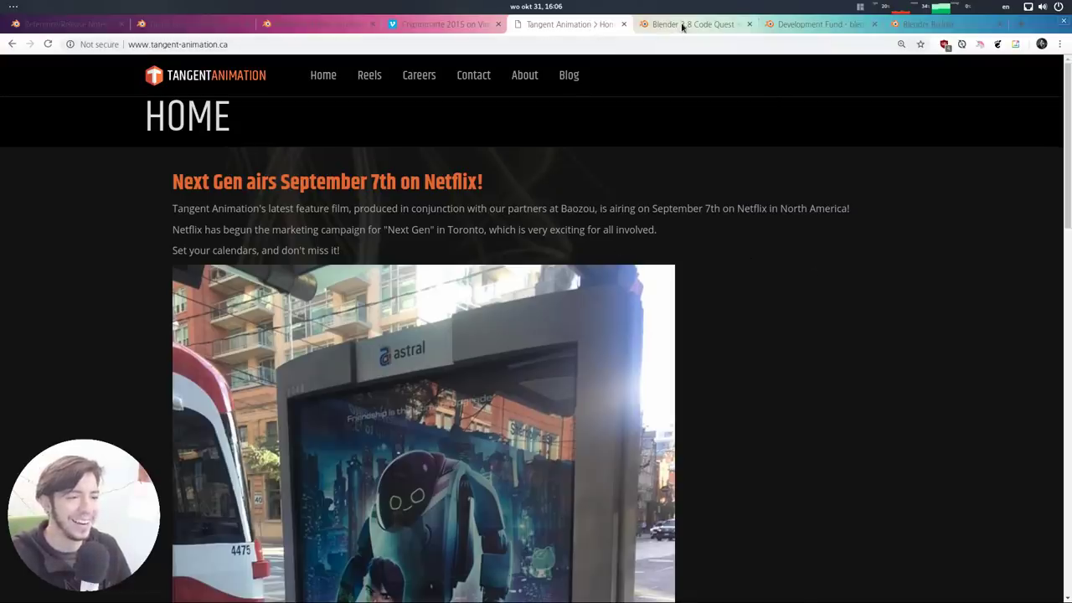
middle_click(553, 26)
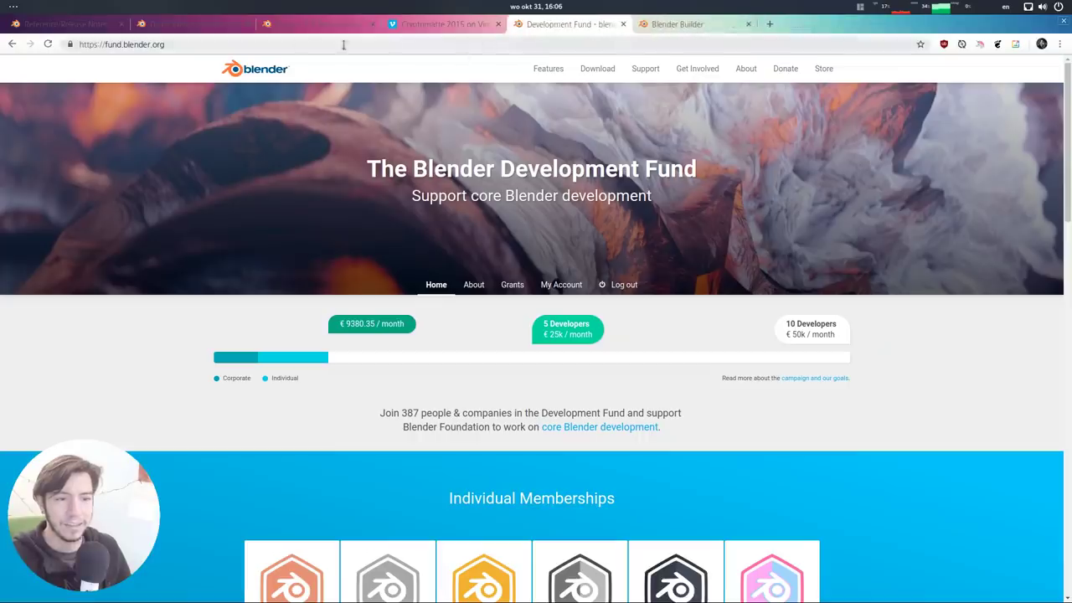
click(160, 25)
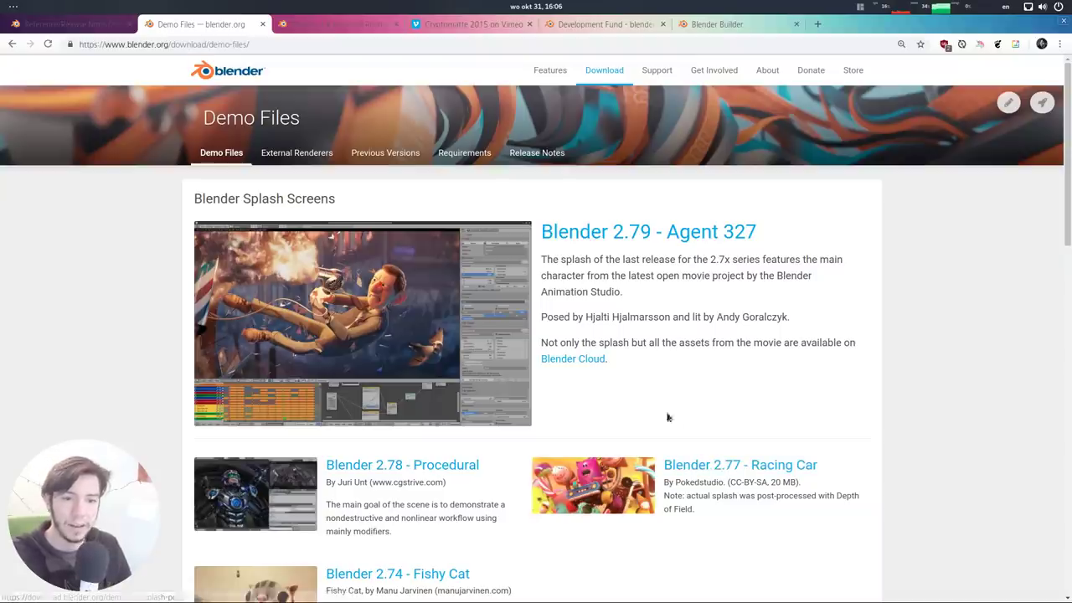
Examine the Cryptomatte section of the Blender 2.80 Cycles release notes and look through the features down to the Principled Volume Shader.
click(60, 31)
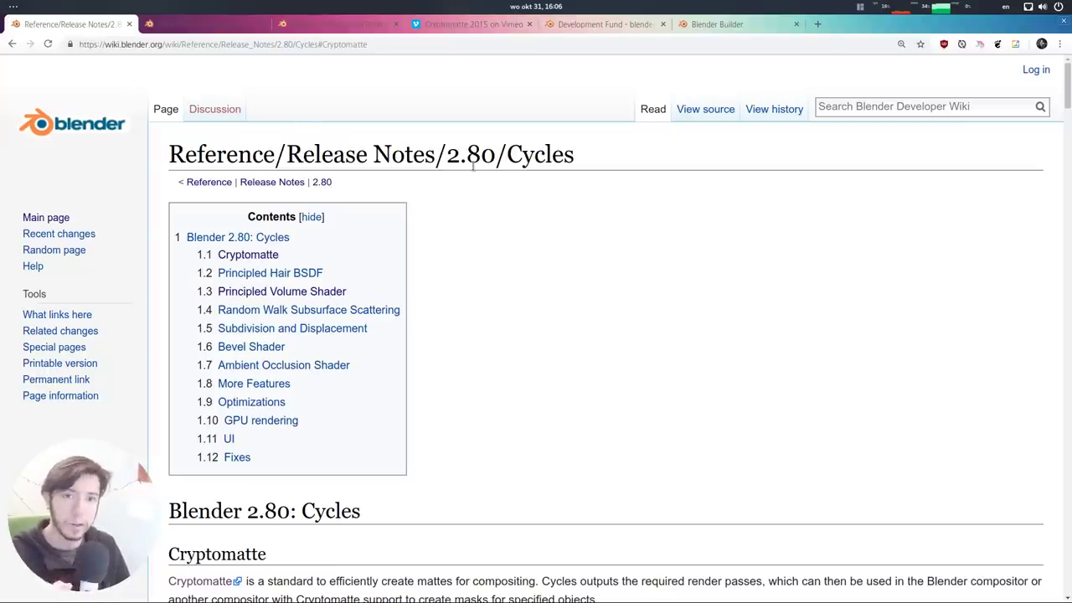
scroll(474, 229, down, 1)
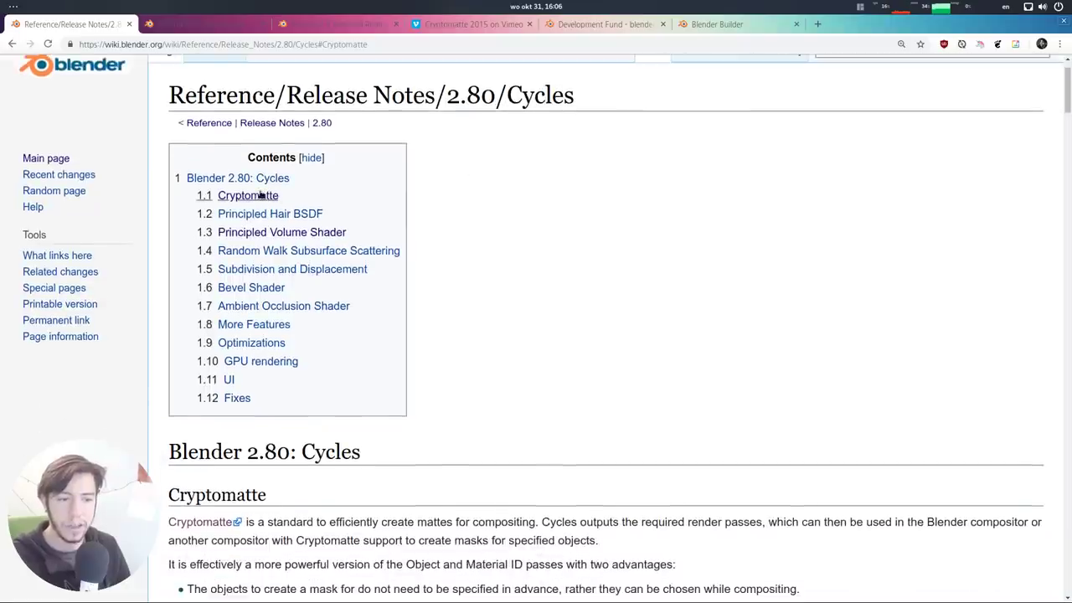
click(256, 200)
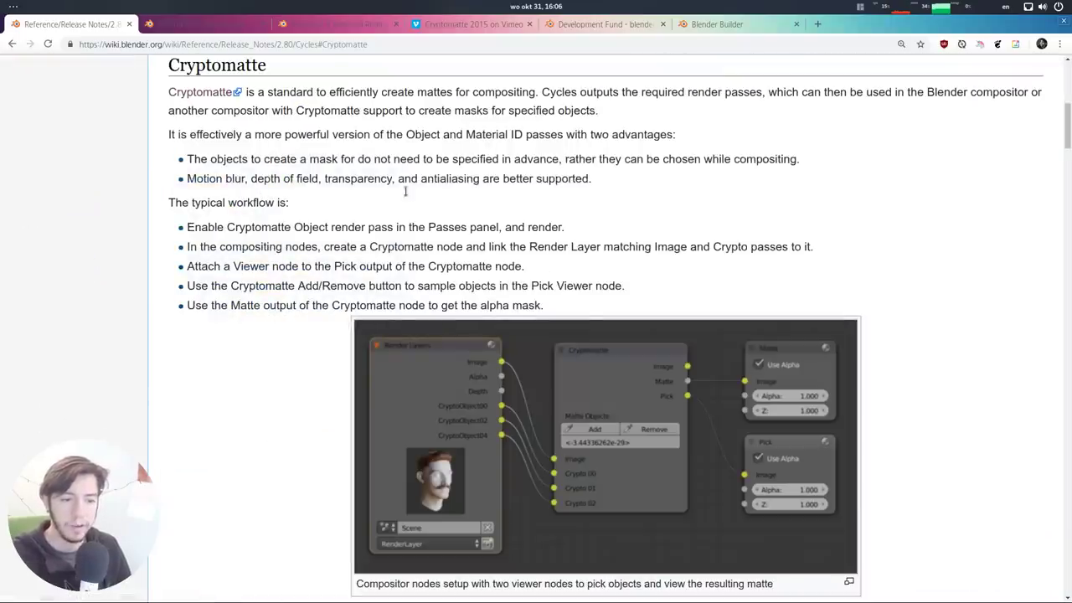
scroll(549, 247, down, 5)
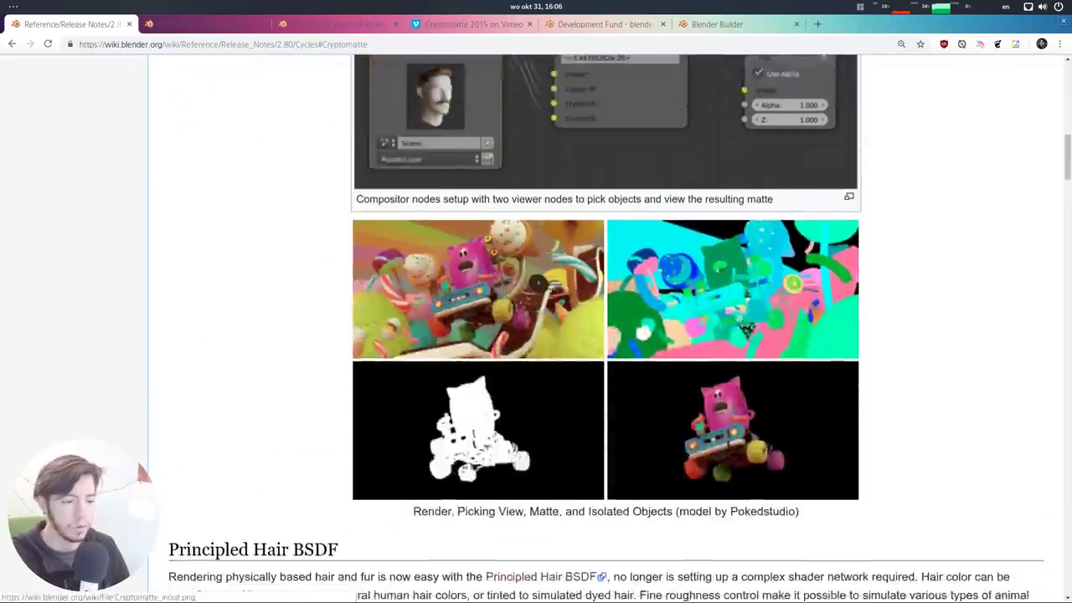
scroll(882, 325, up, 15)
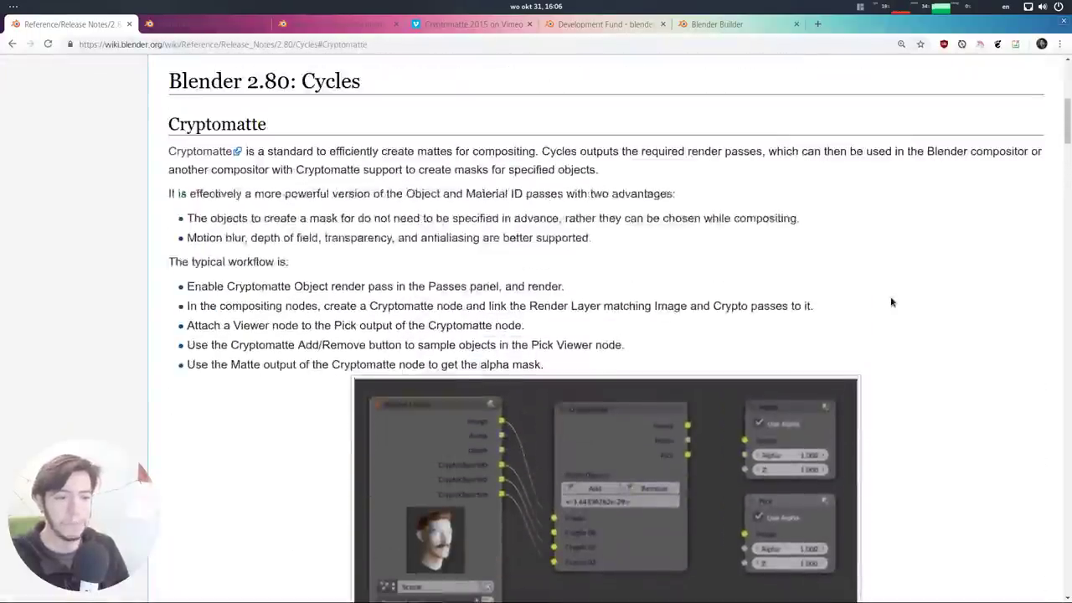
scroll(720, 309, down, 15)
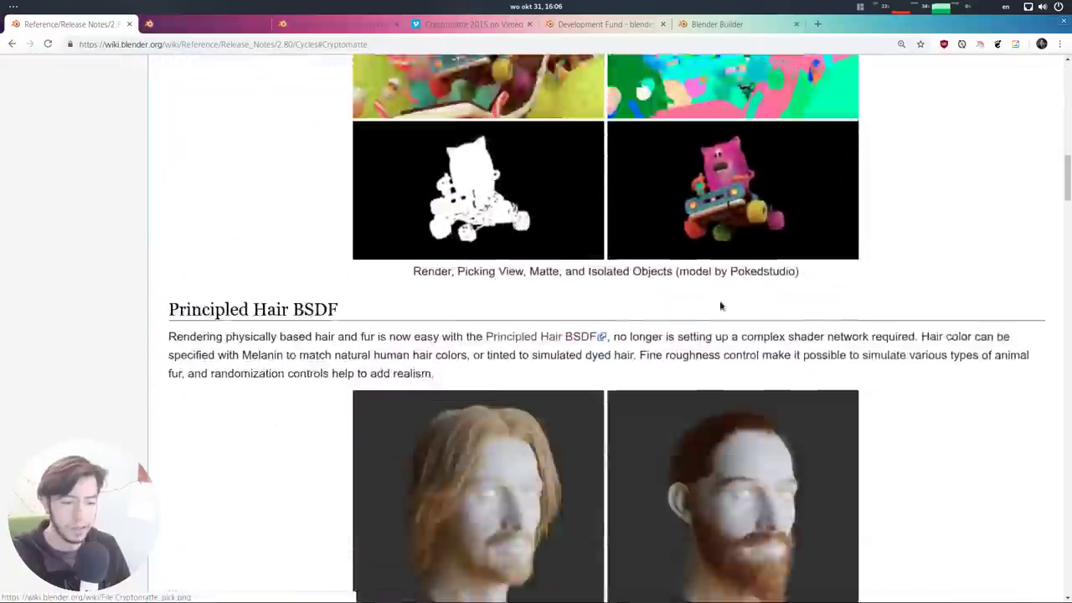
scroll(682, 311, down, 10)
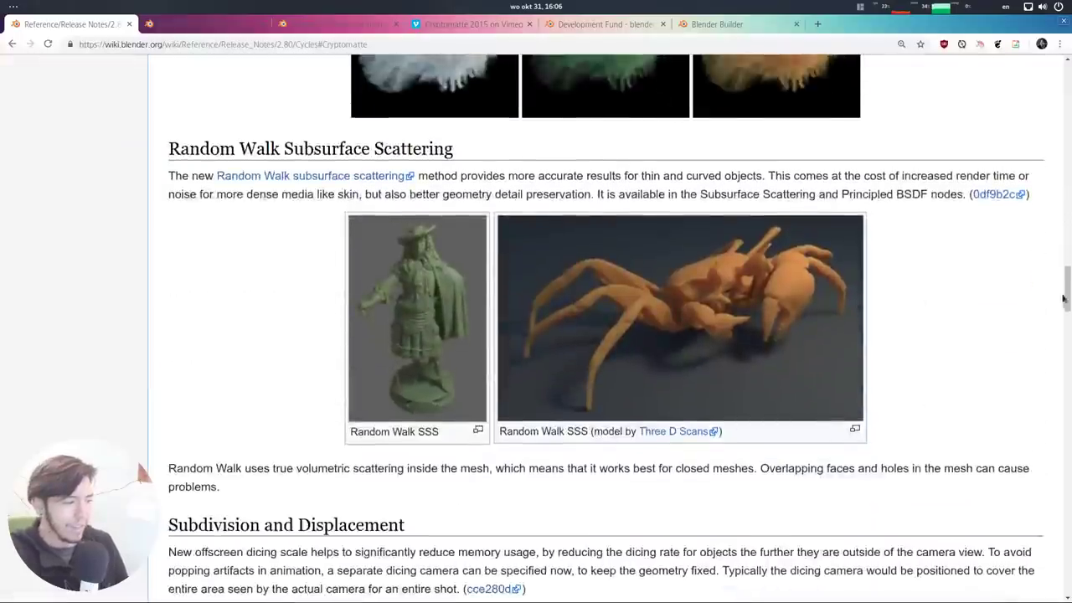
drag(1065, 298, 1065, 261)
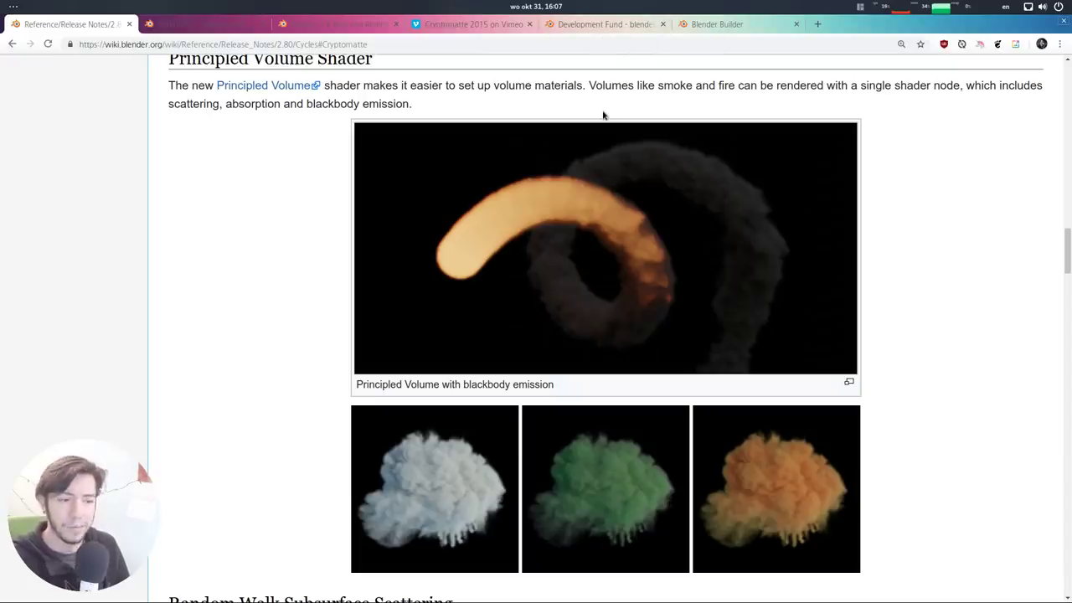
Look over the Development Fund page, the Blender Builder downloads and the Blender 2.8 Beta and Roadmap blog post.
click(627, 25)
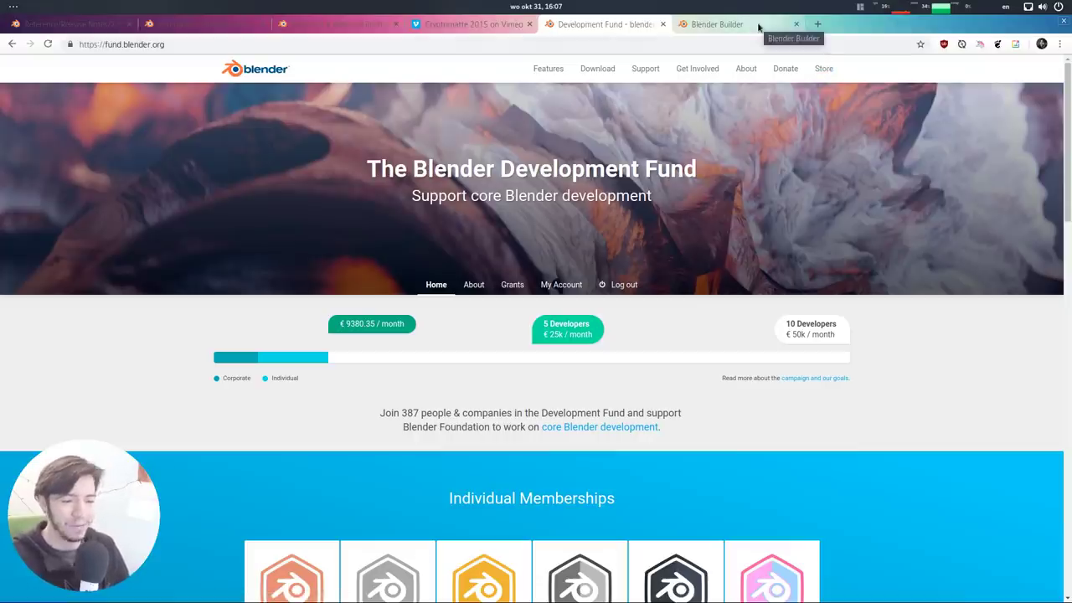
click(718, 25)
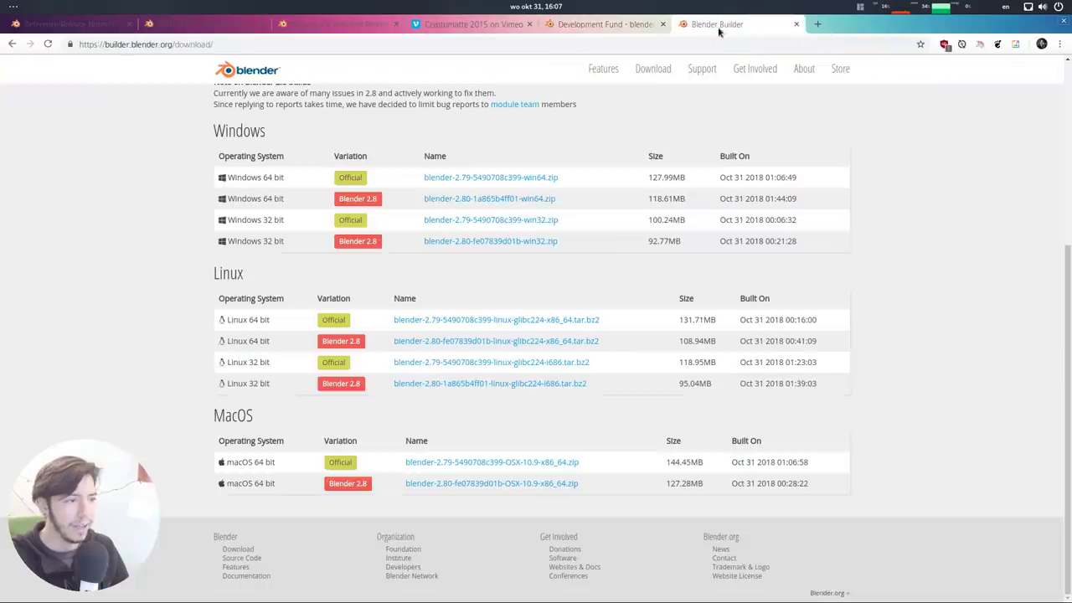
scroll(575, 158, up, 4)
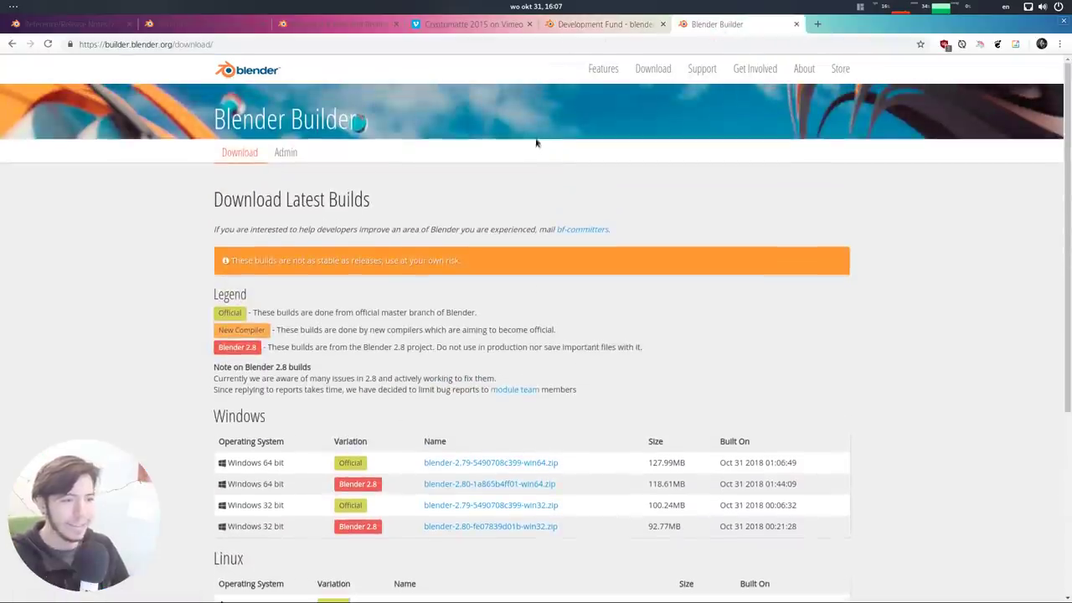
click(335, 25)
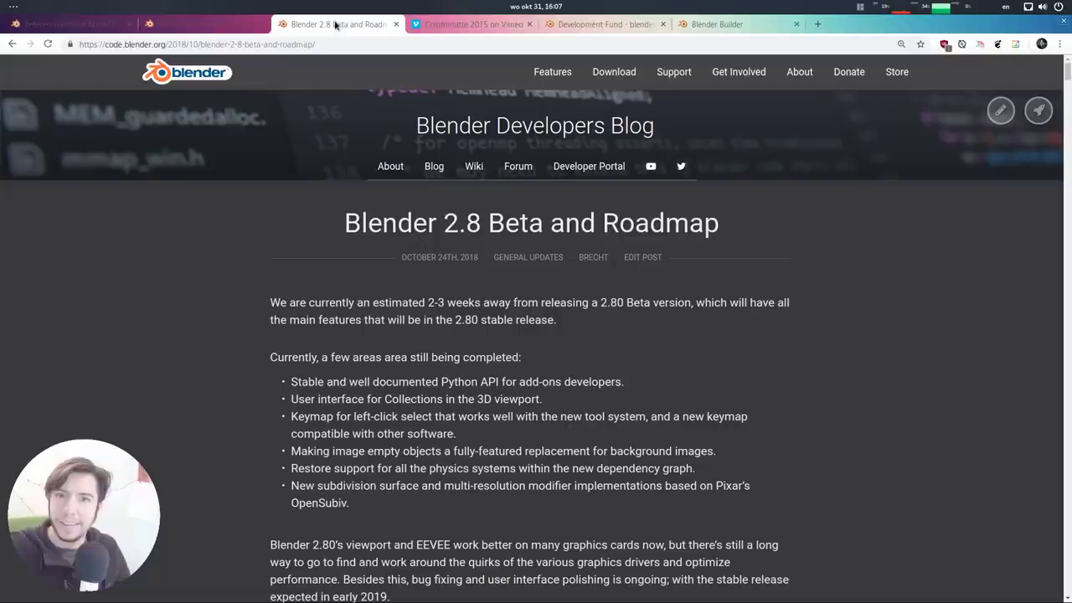